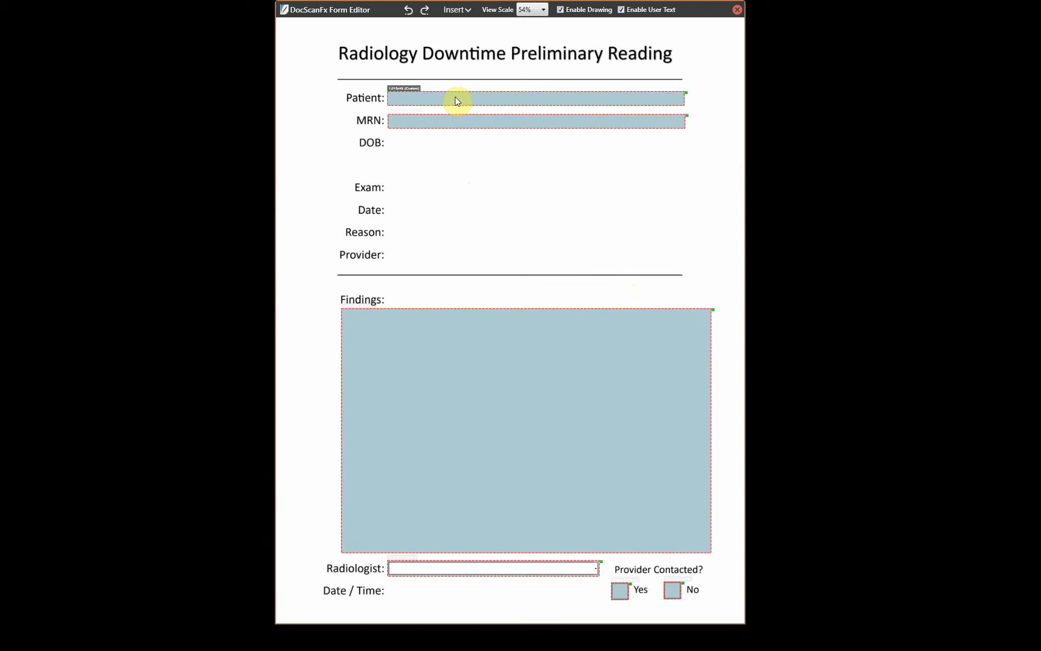
# - Open the Patient field's properties and move the panel aside to uncover the DOB–Provider labels
pyautogui.doubleClick(455, 98)
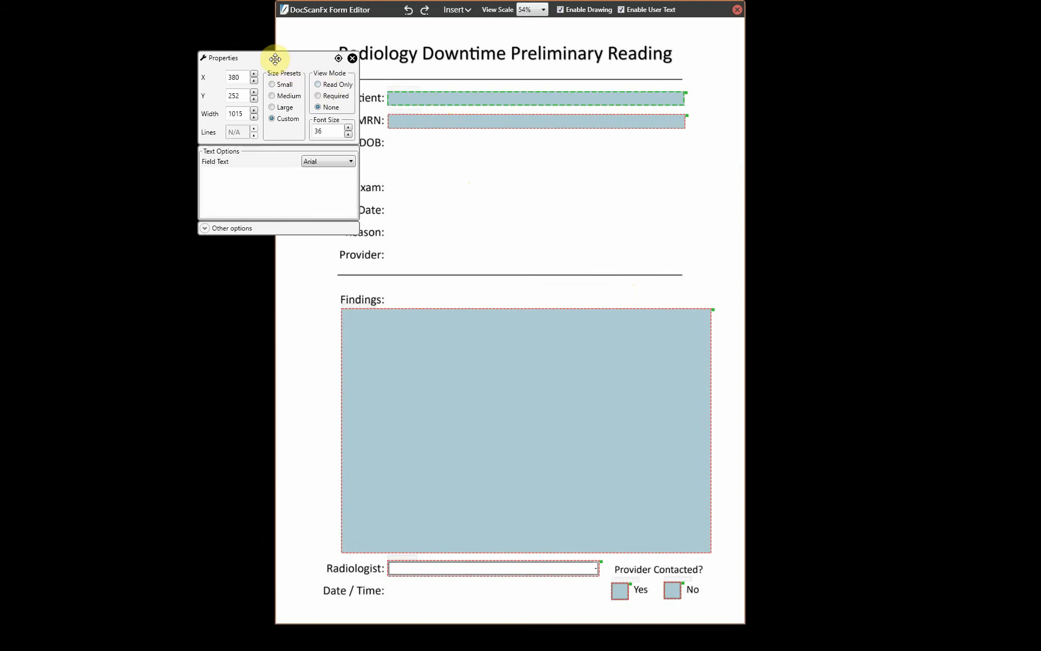
pyautogui.moveTo(275, 58); pyautogui.dragTo(461, 144)
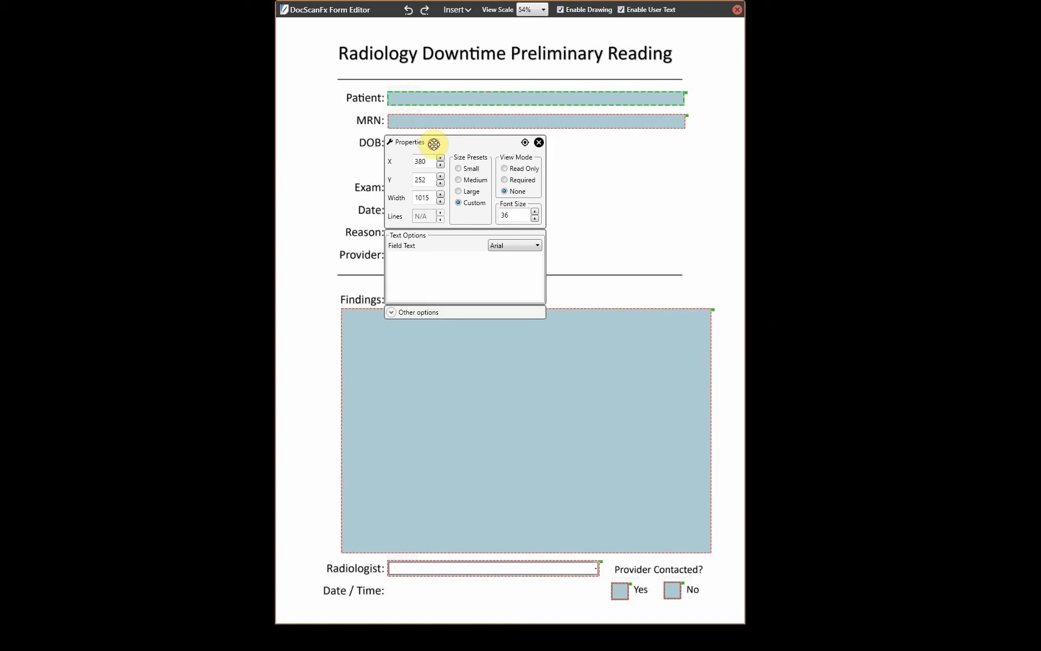
pyautogui.moveTo(432, 144); pyautogui.dragTo(400, 139)
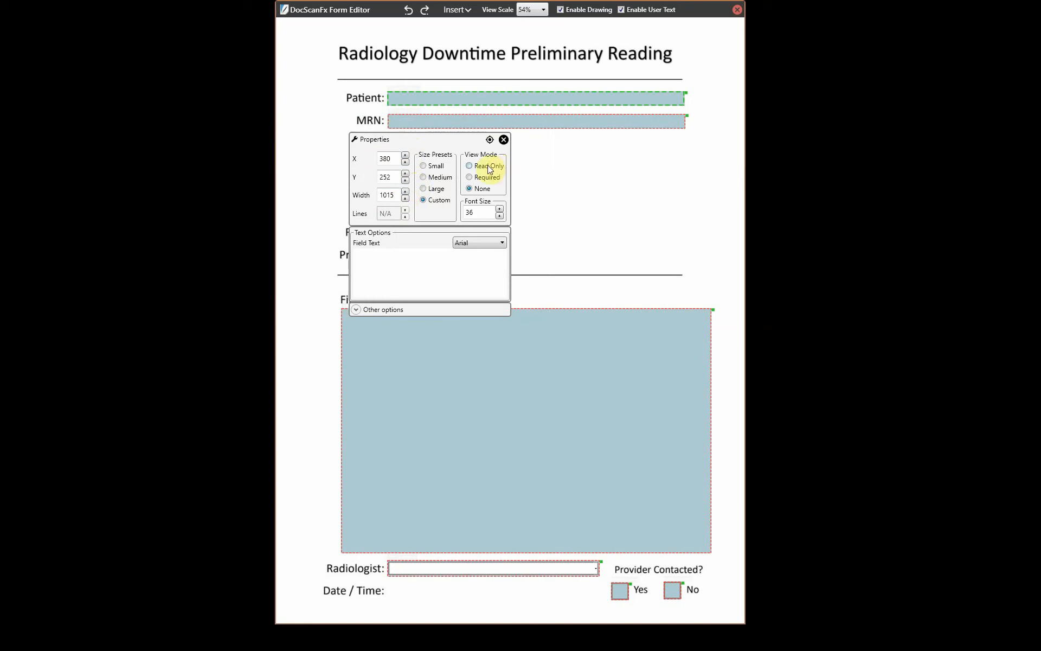
pyautogui.moveTo(453, 139); pyautogui.dragTo(553, 141)
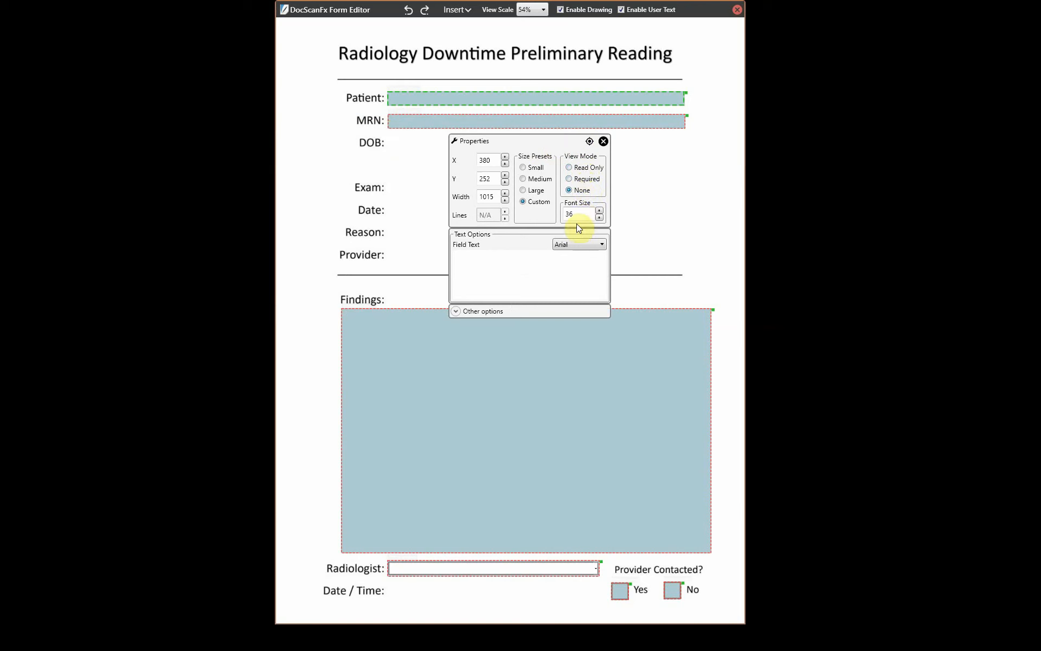
# - Replace the Patient field's sample 'Type Patient Name here' text with {{ to list tags
pyautogui.click(475, 272)
pyautogui.write('Type Patient Name here')
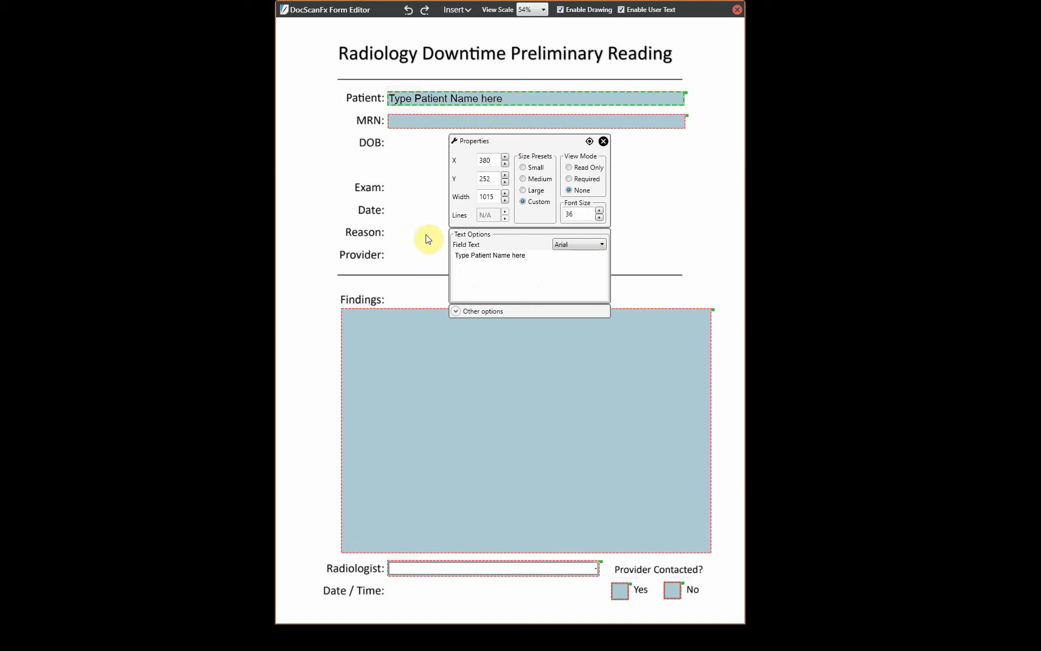
pyautogui.moveTo(537, 255); pyautogui.dragTo(426, 258)
pyautogui.press('BackSpace')
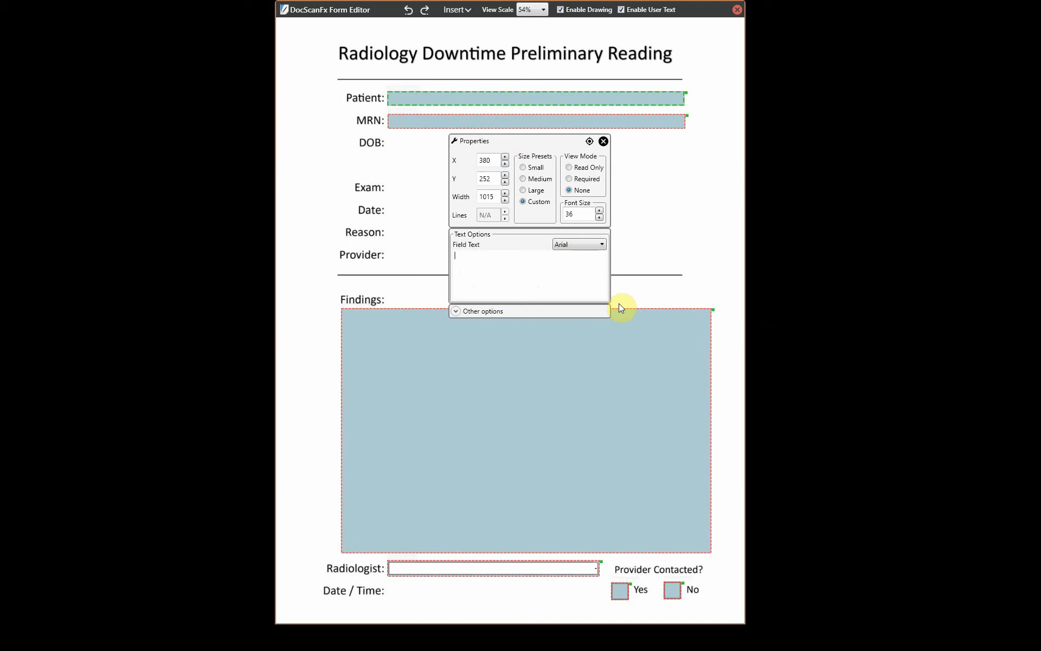
pyautogui.write('{{')
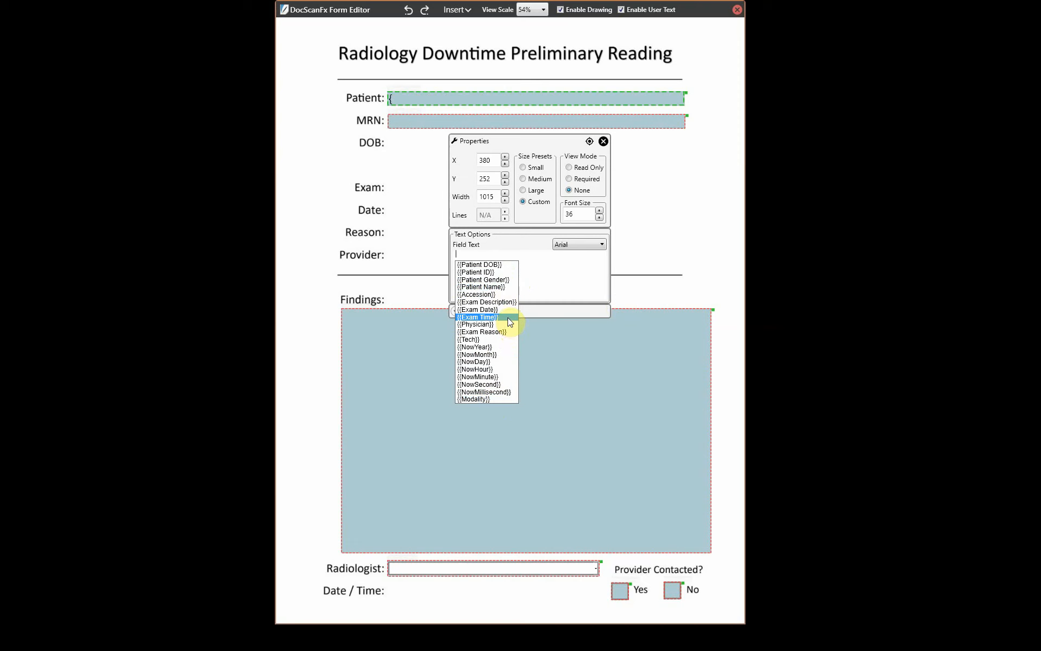
# - Insert the {{Patient Name}} tag into the Patient field using the {pati search
pyautogui.press('BackSpace')
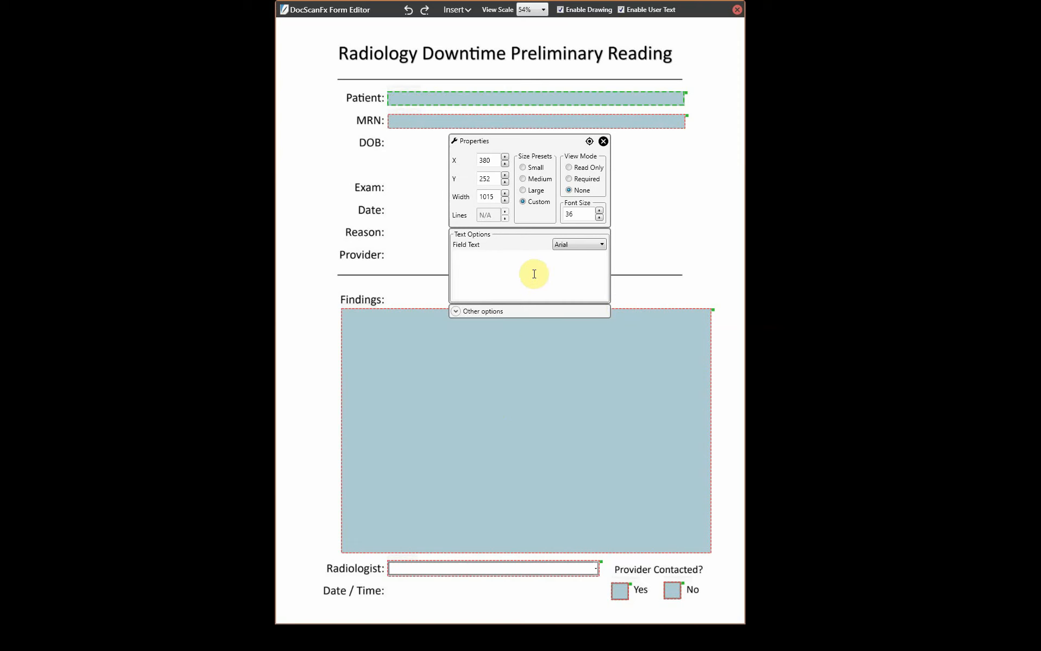
pyautogui.write('{')
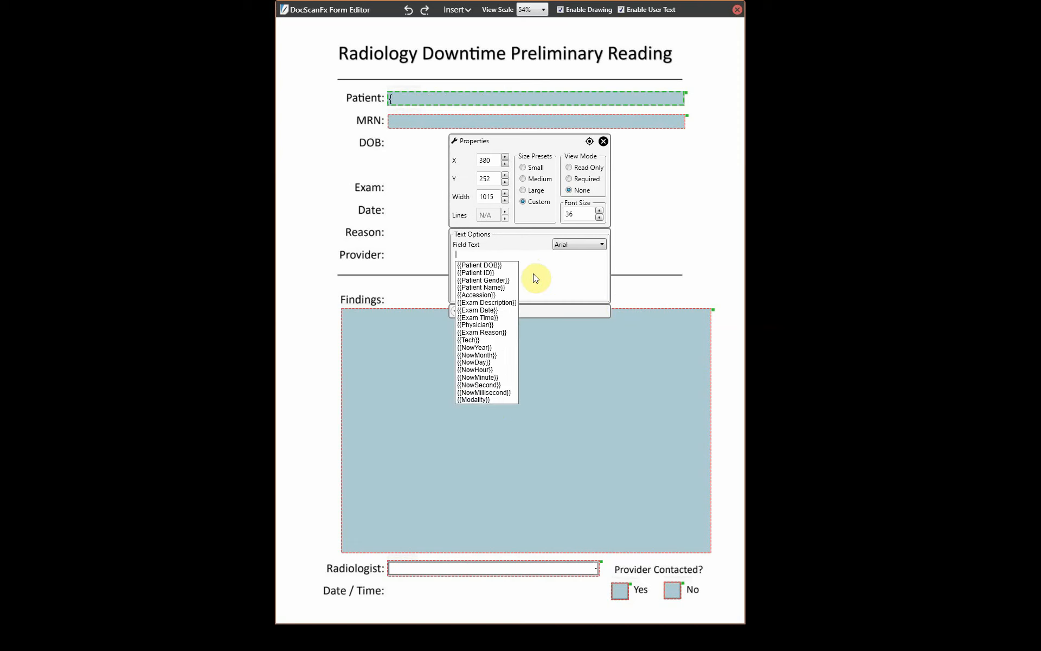
pyautogui.write('pat')
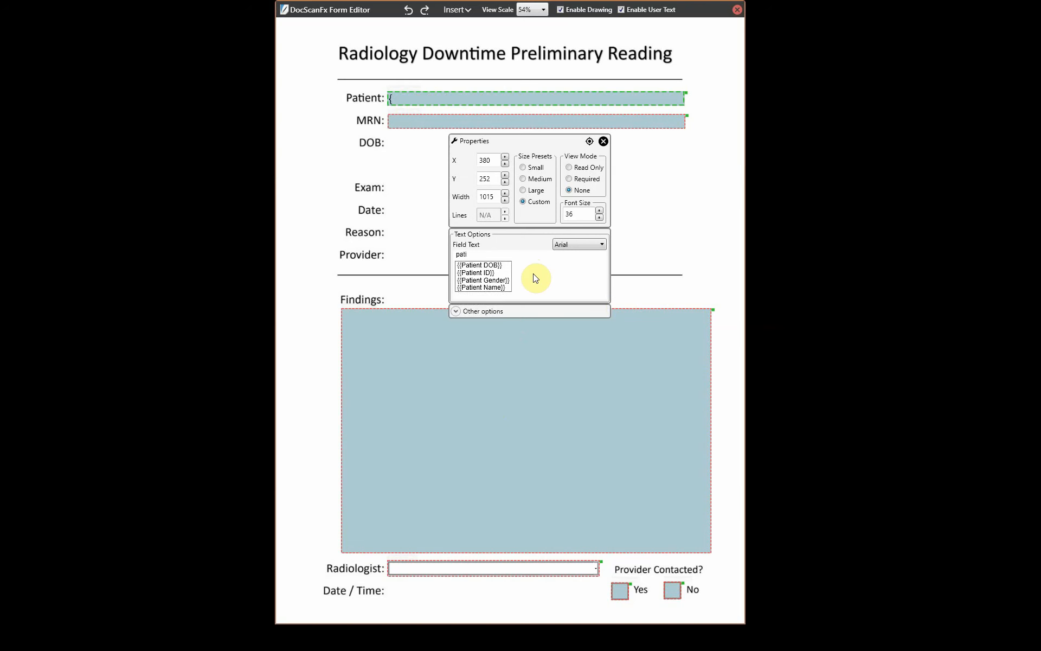
pyautogui.write('i')
pyautogui.click(497, 287)
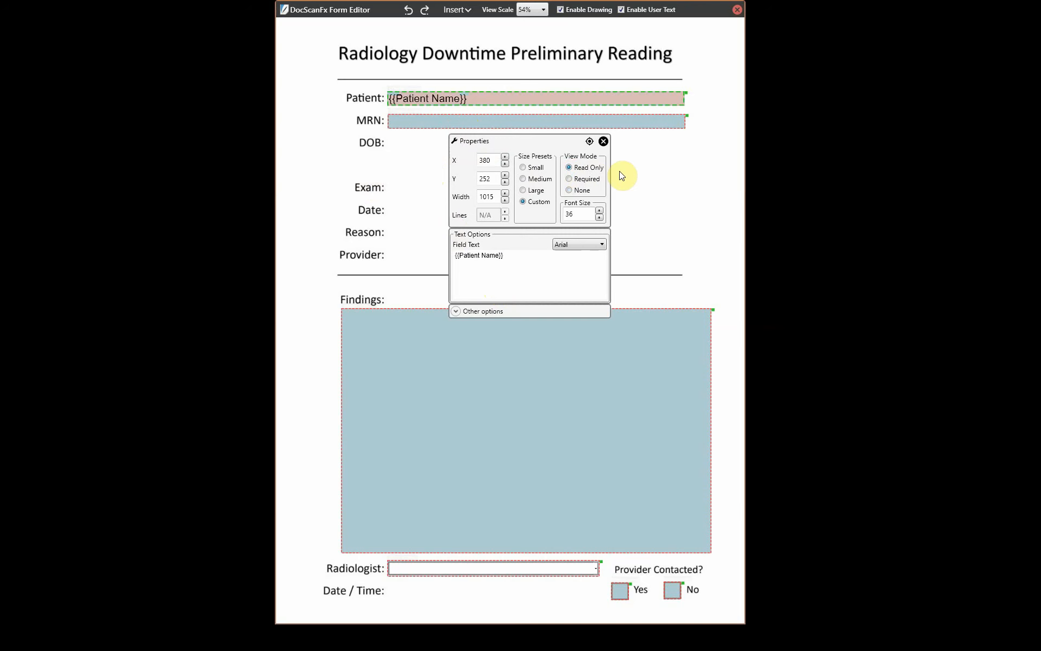
# - Under Other options, name the Patient field 'Patient Name', then go to its tip and description
pyautogui.click(456, 311)
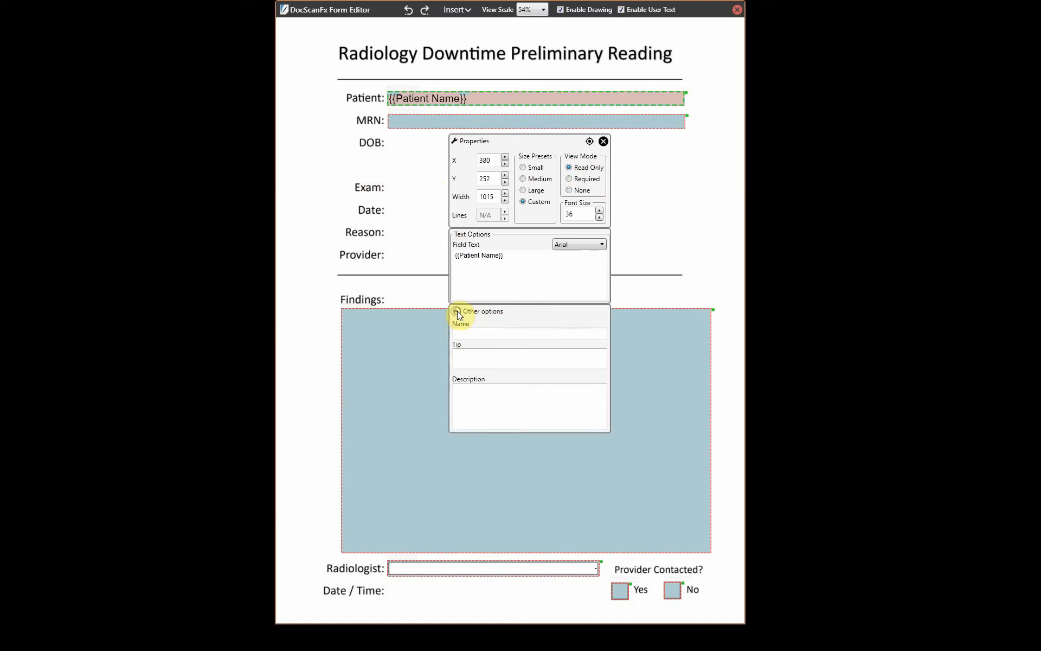
pyautogui.click(476, 333)
pyautogui.write('Patient Name')
pyautogui.click(466, 356)
pyautogui.click(476, 402)
# - Fill the MRN field with the {{Patient ID}} tag and make it read-only
pyautogui.click(603, 141)
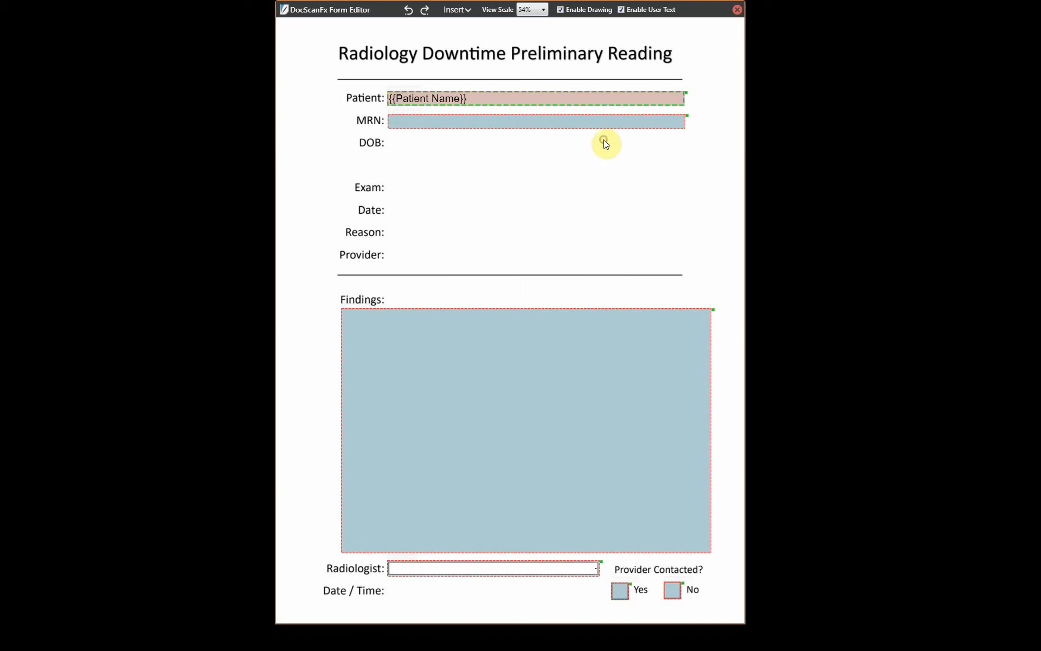
pyautogui.doubleClick(424, 123)
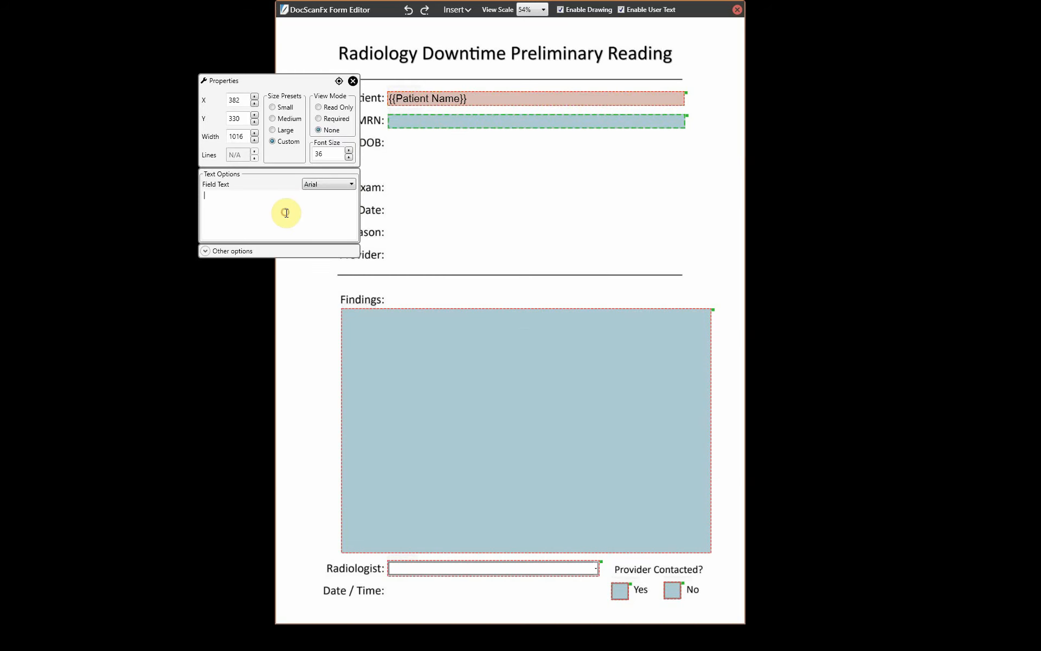
pyautogui.write('PAT')
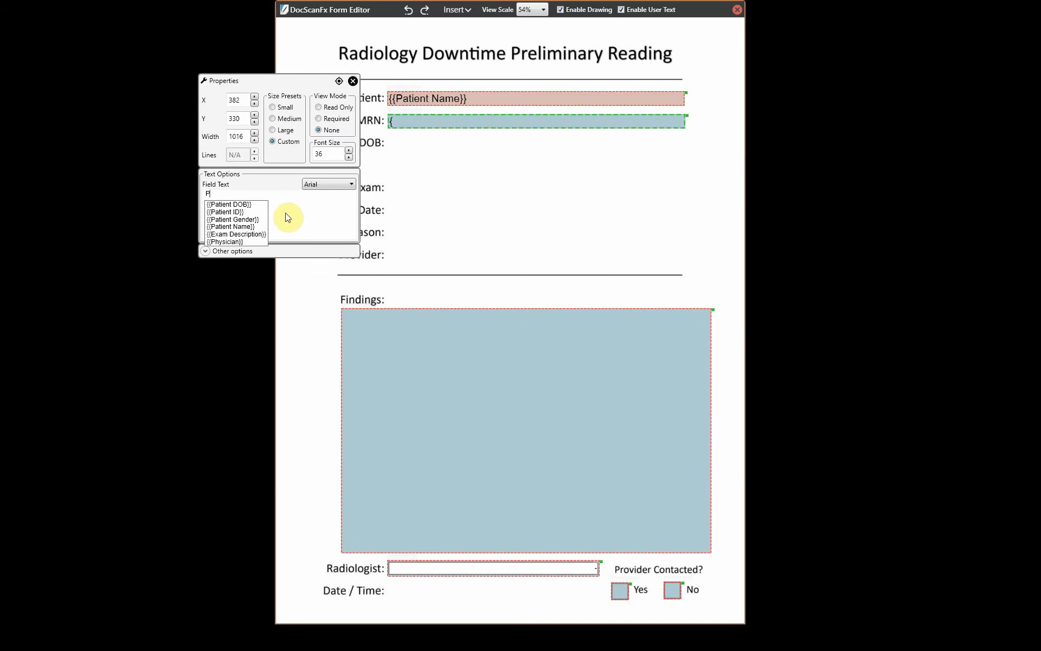
pyautogui.click(247, 213)
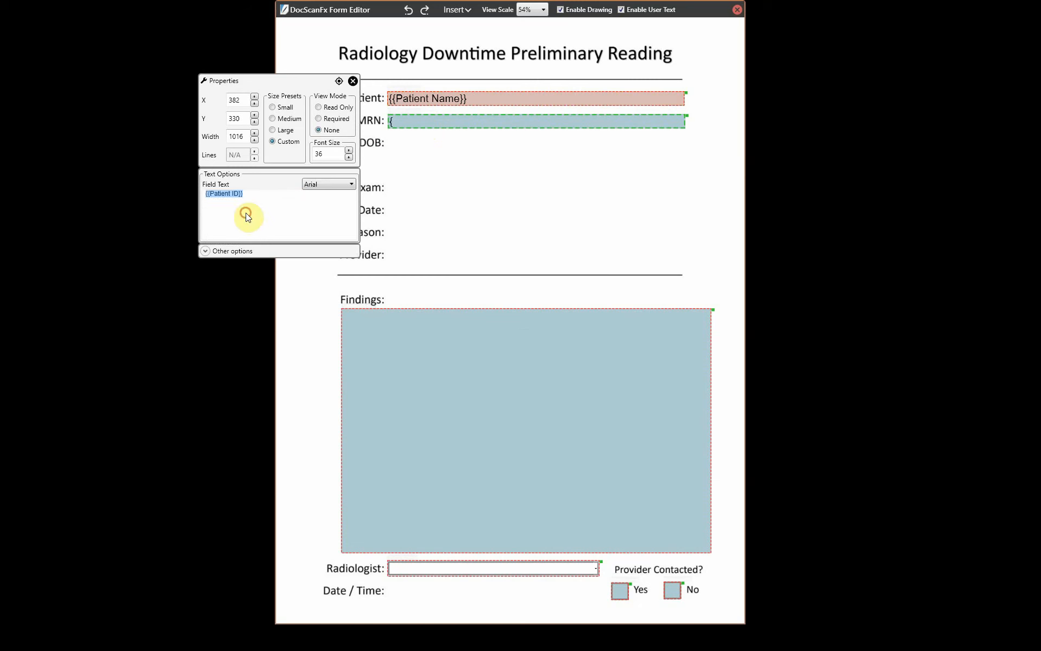
pyautogui.click(320, 107)
pyautogui.click(353, 81)
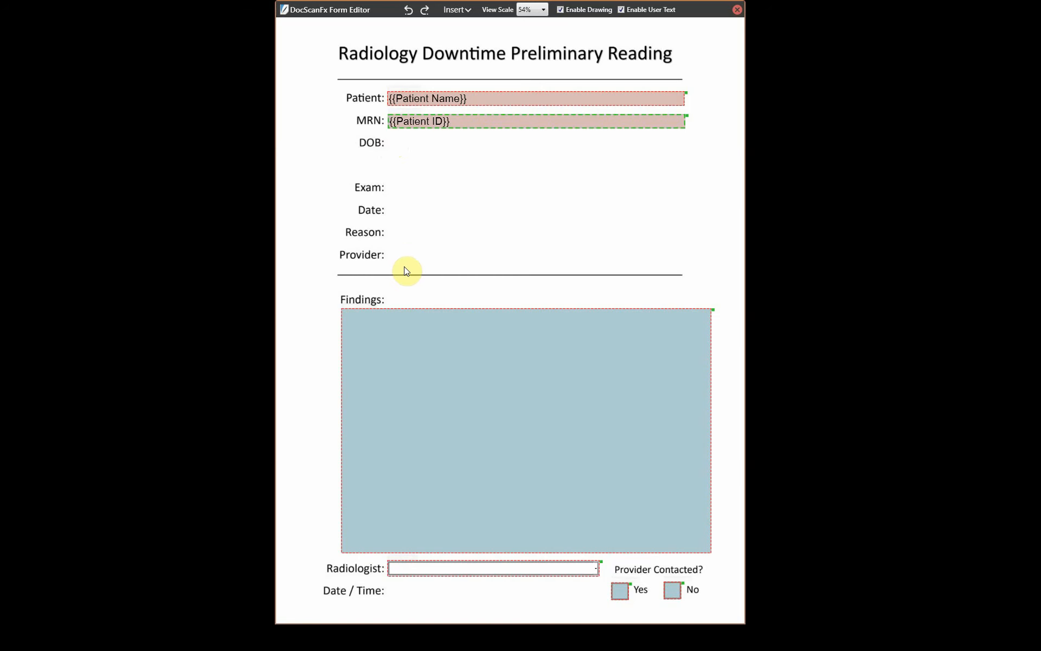
# - Reopen the MRN field's settings and name it 'Patient MRN'
pyautogui.doubleClick(486, 122)
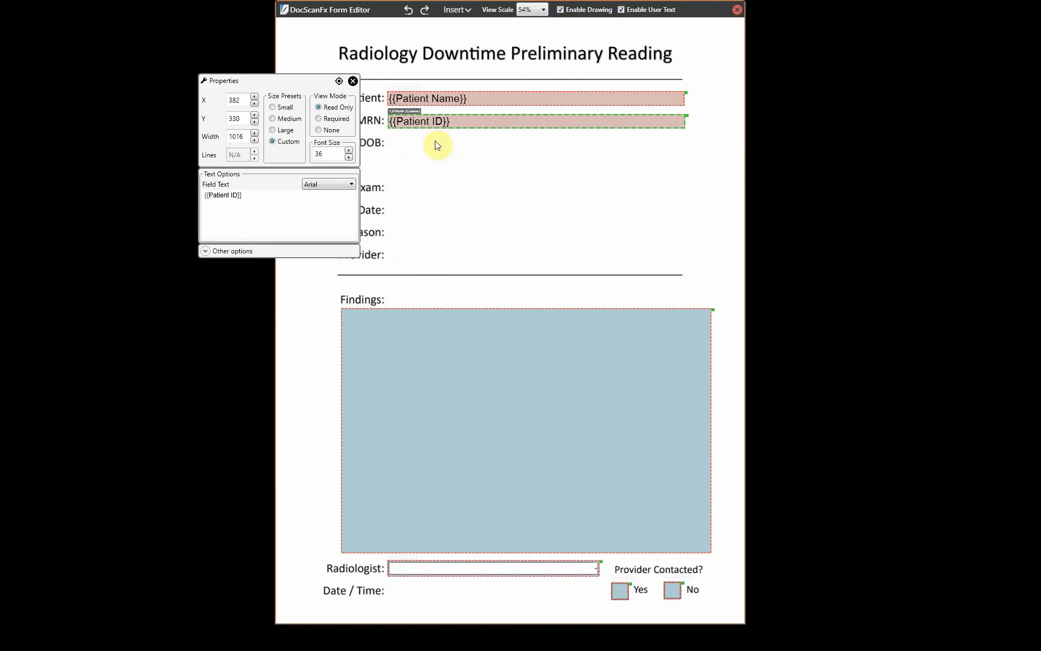
pyautogui.click(213, 252)
pyautogui.click(259, 272)
pyautogui.write('Pa')
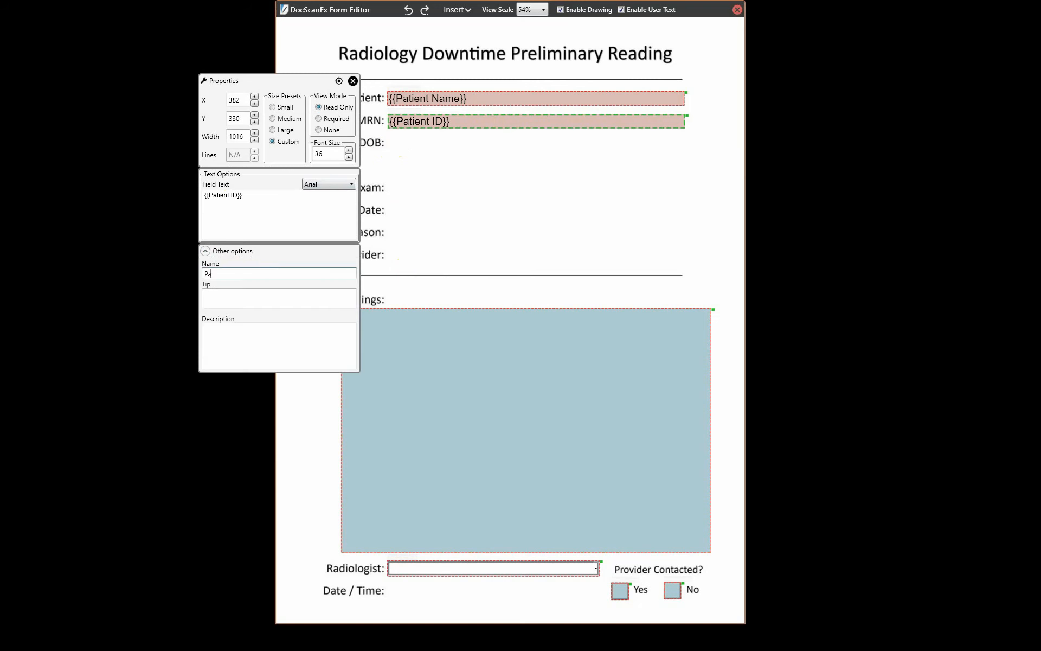
pyautogui.write('tient MRN')
# - Name the Findings box 'Findings' with the tip 'Enter your prelim report here.'
pyautogui.click(356, 81)
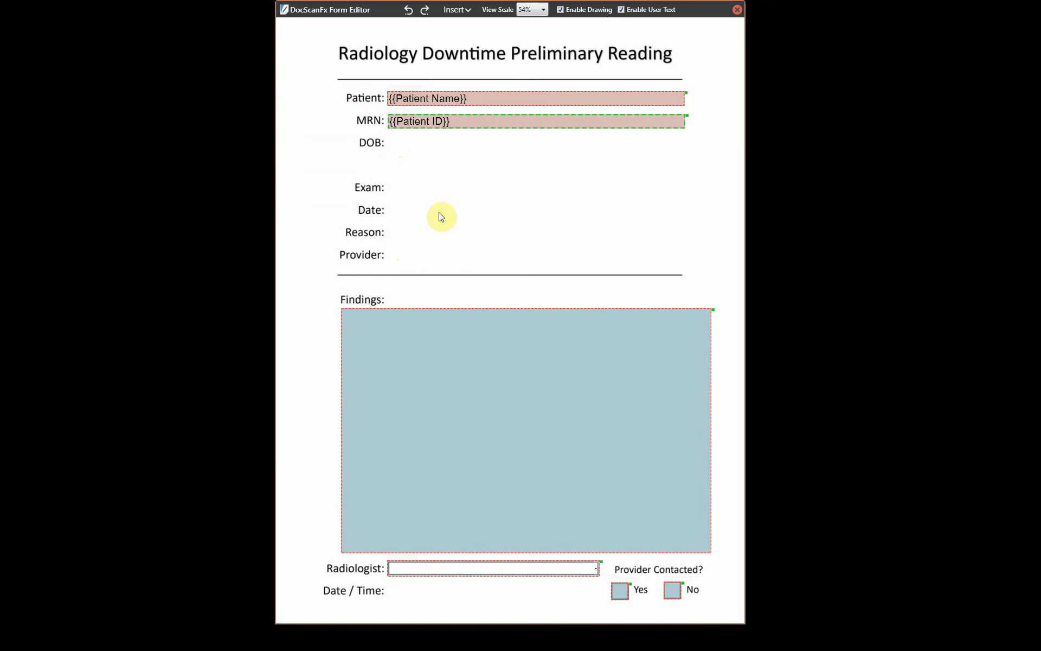
pyautogui.click(457, 351)
pyautogui.doubleClick(456, 352)
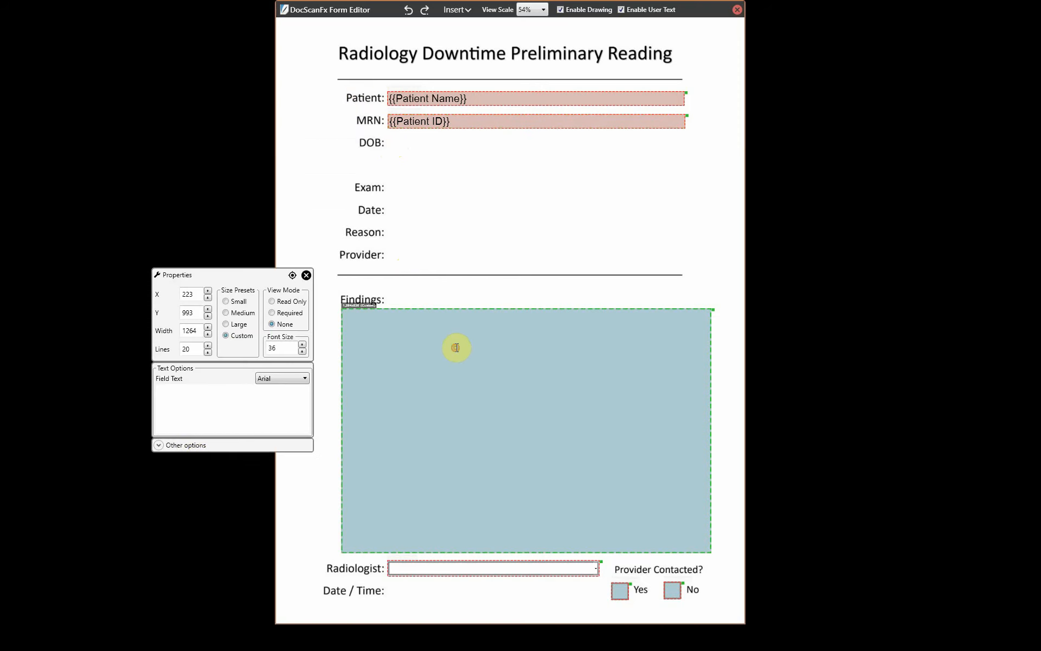
pyautogui.click(158, 446)
pyautogui.click(182, 467)
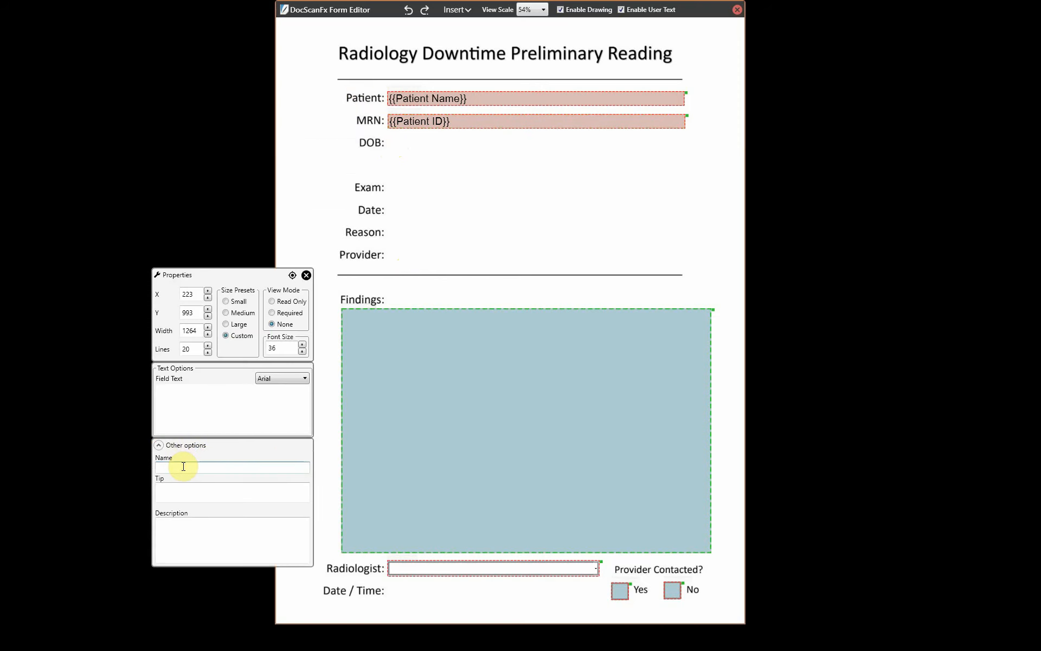
pyautogui.write('Findings')
pyautogui.click(197, 492)
pyautogui.write('Enter your pre')
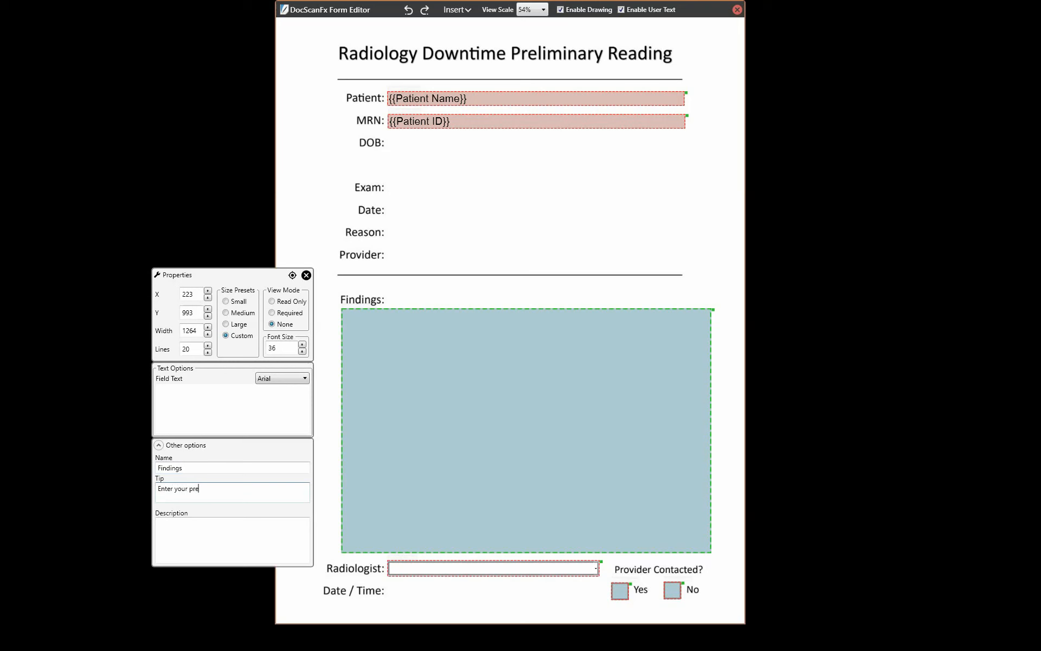
pyautogui.write('lim report here.')
pyautogui.click(306, 275)
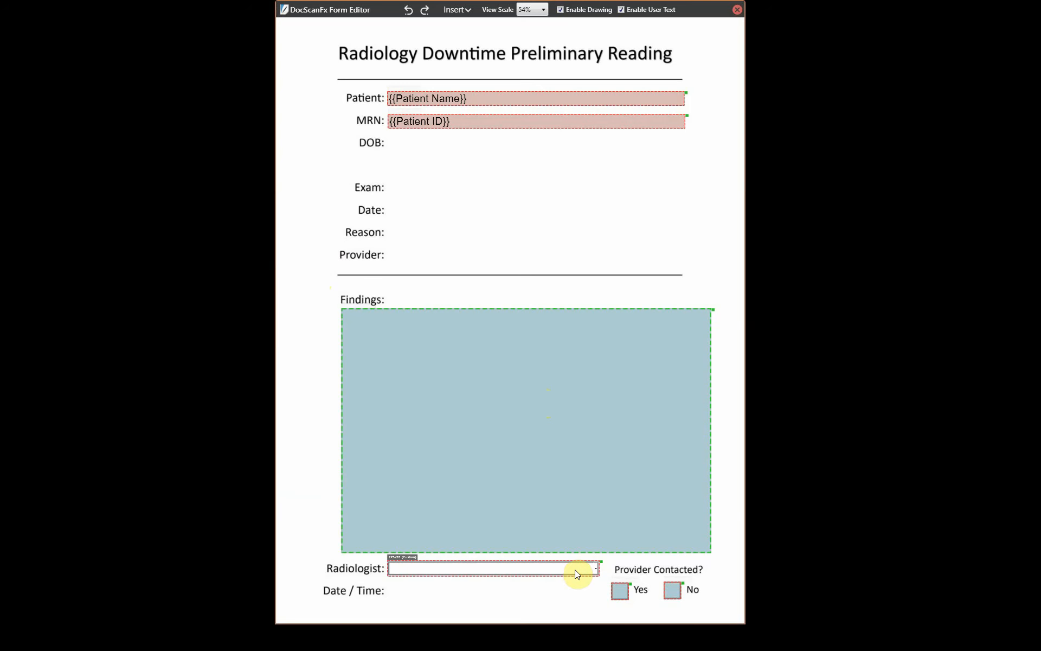
# - Select the Radiologist dropdown and enter a new doctor's name as a fifth option
pyautogui.click(510, 568)
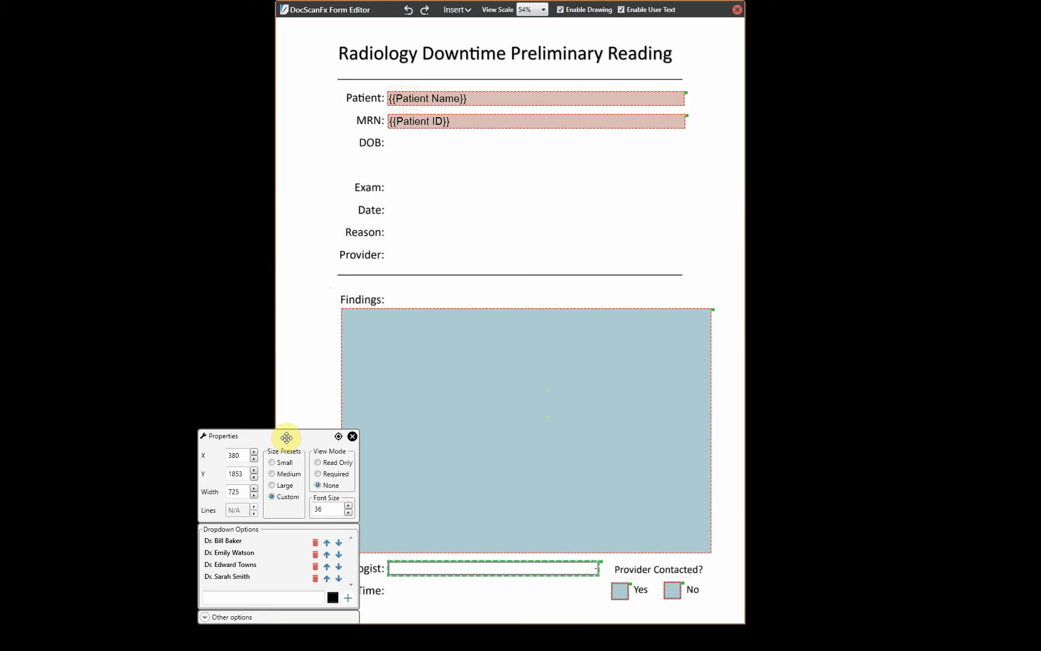
pyautogui.moveTo(285, 434); pyautogui.dragTo(389, 266)
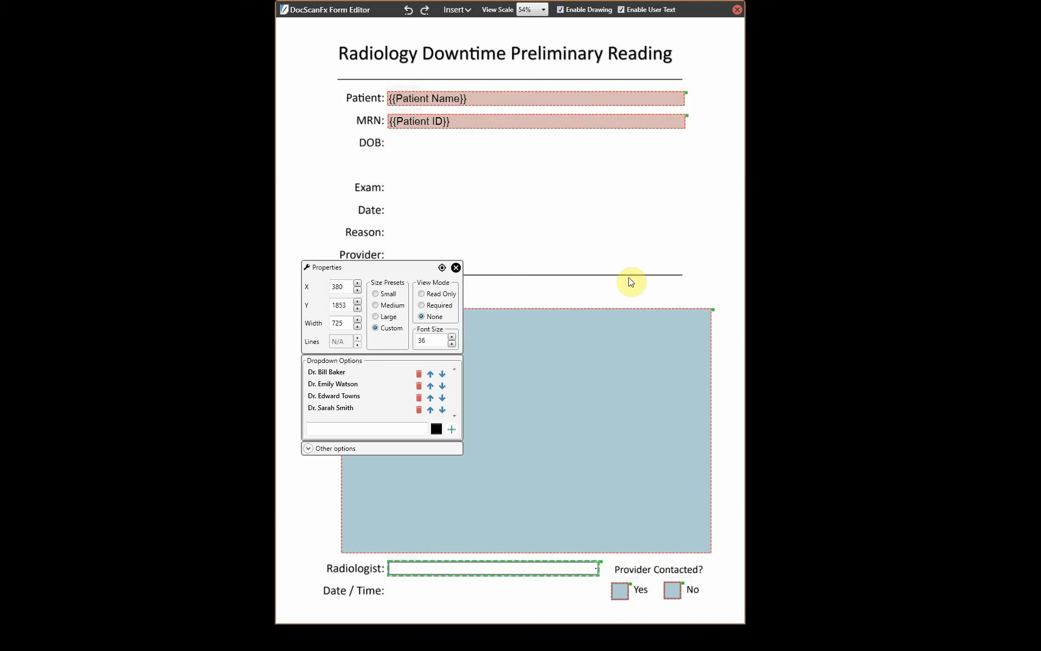
pyautogui.click(327, 427)
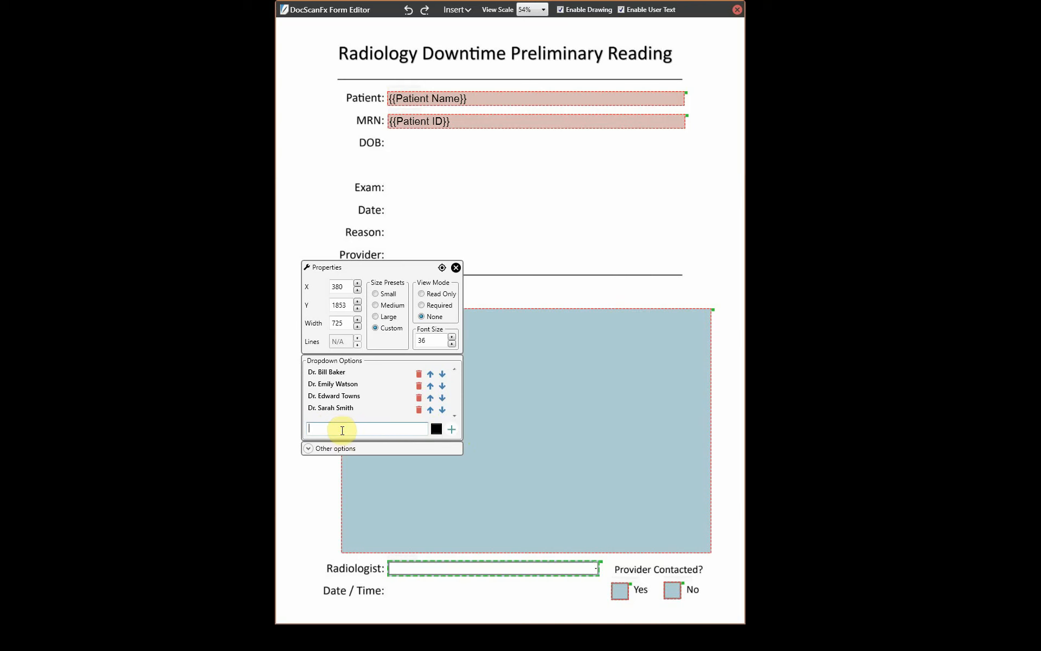
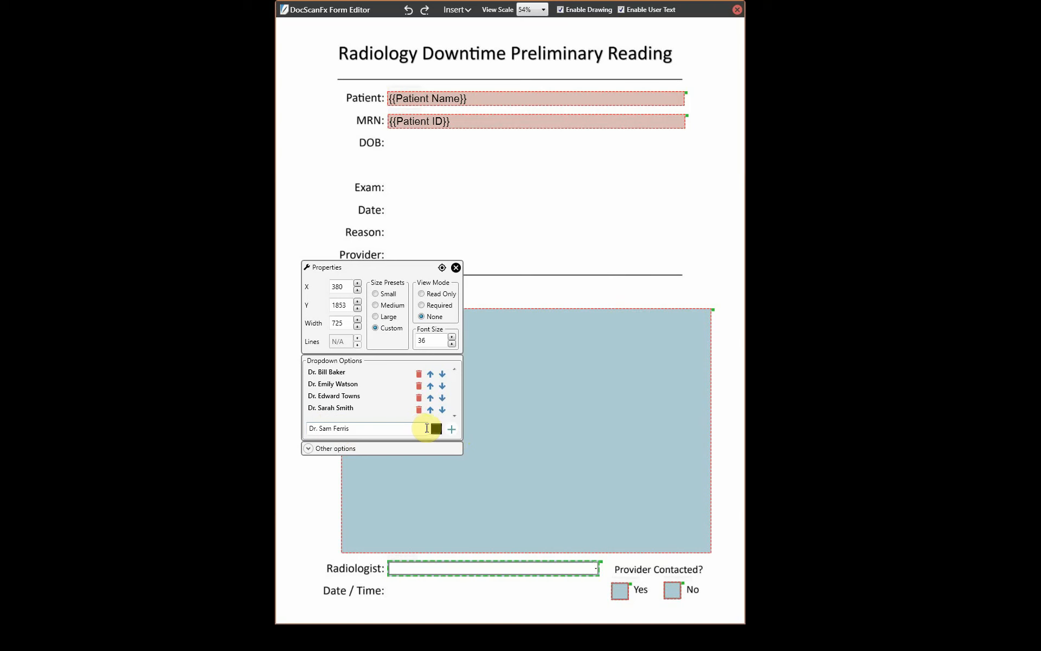
# - Colour the new doctor option blue and add it to the dropdown list
pyautogui.click(435, 428)
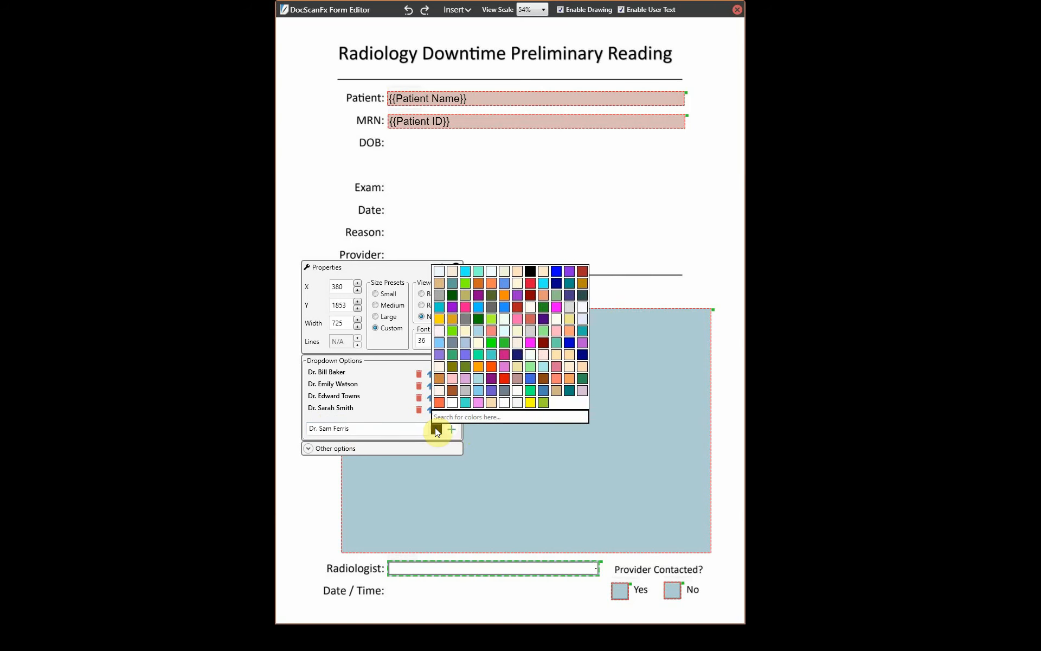
pyautogui.click(489, 417)
pyautogui.write('blue')
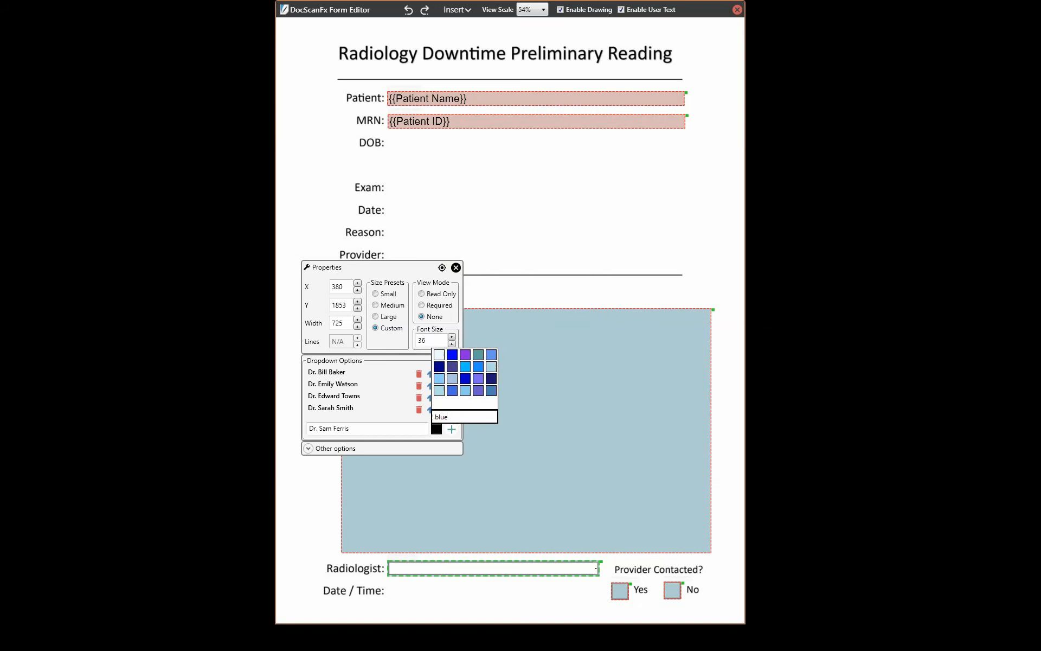
pyautogui.click(454, 390)
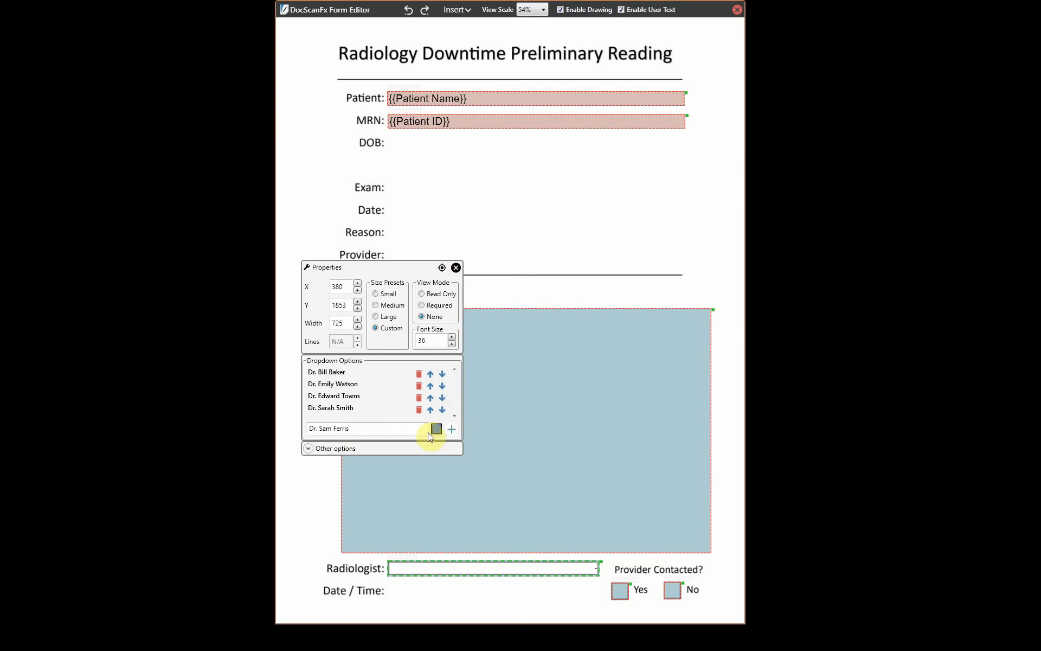
pyautogui.click(452, 429)
pyautogui.moveTo(456, 399)
pyautogui.mouseDown()
pyautogui.moveTo(456, 409)
pyautogui.moveTo(457, 388)
pyautogui.mouseUp()
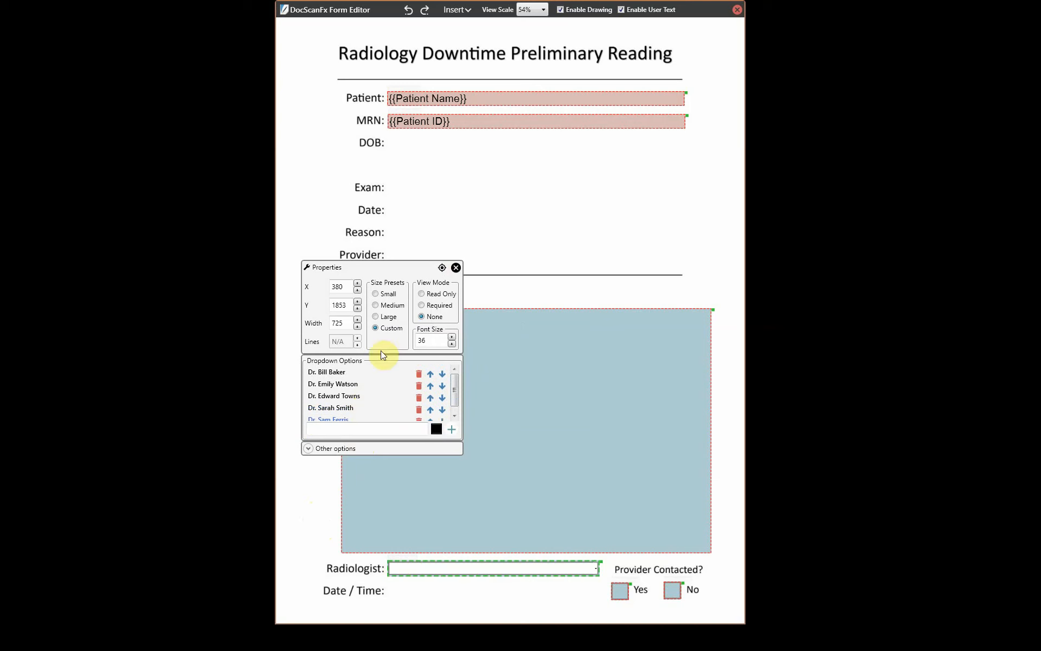
pyautogui.click(455, 268)
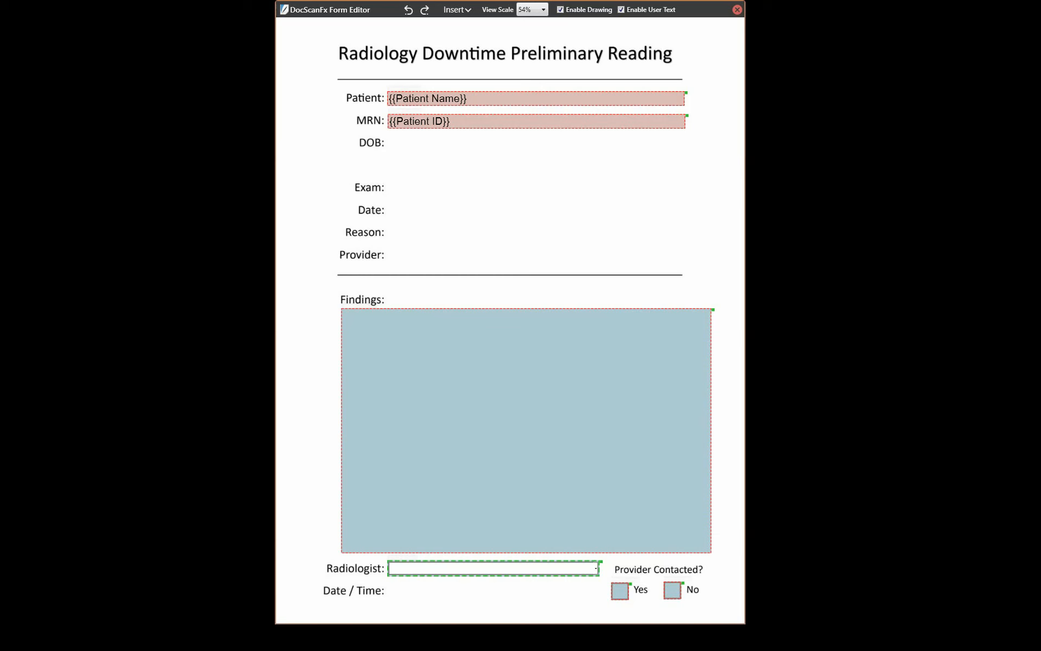
# - Select the Yes and No checkboxes together and Group them
pyautogui.click(607, 577)
pyautogui.moveTo(604, 578); pyautogui.dragTo(700, 607)
pyautogui.click(707, 572)
pyautogui.click(619, 591)
pyautogui.rightClick(621, 585)
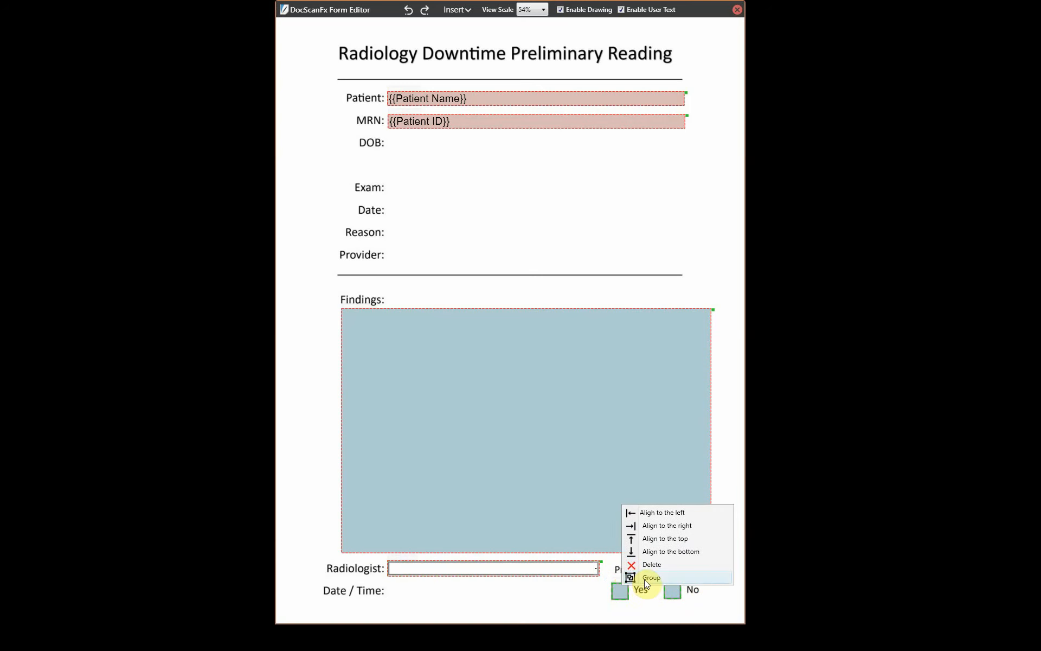
pyautogui.click(645, 578)
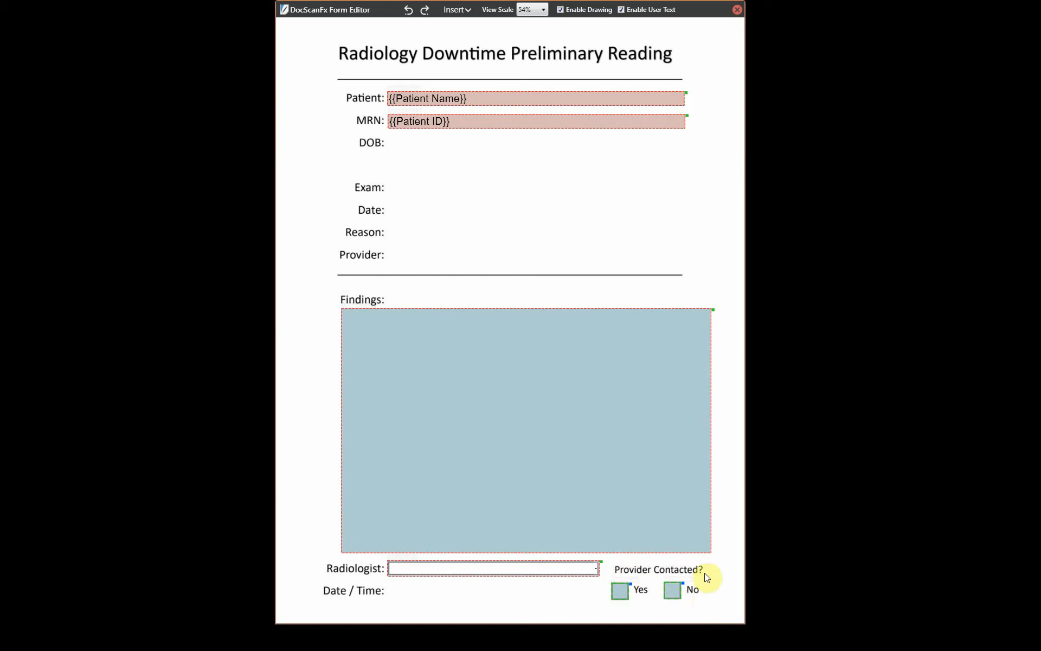
pyautogui.moveTo(704, 572); pyautogui.dragTo(709, 609)
# - Align the Yes and No checkbox group to the top
pyautogui.rightClick(619, 588)
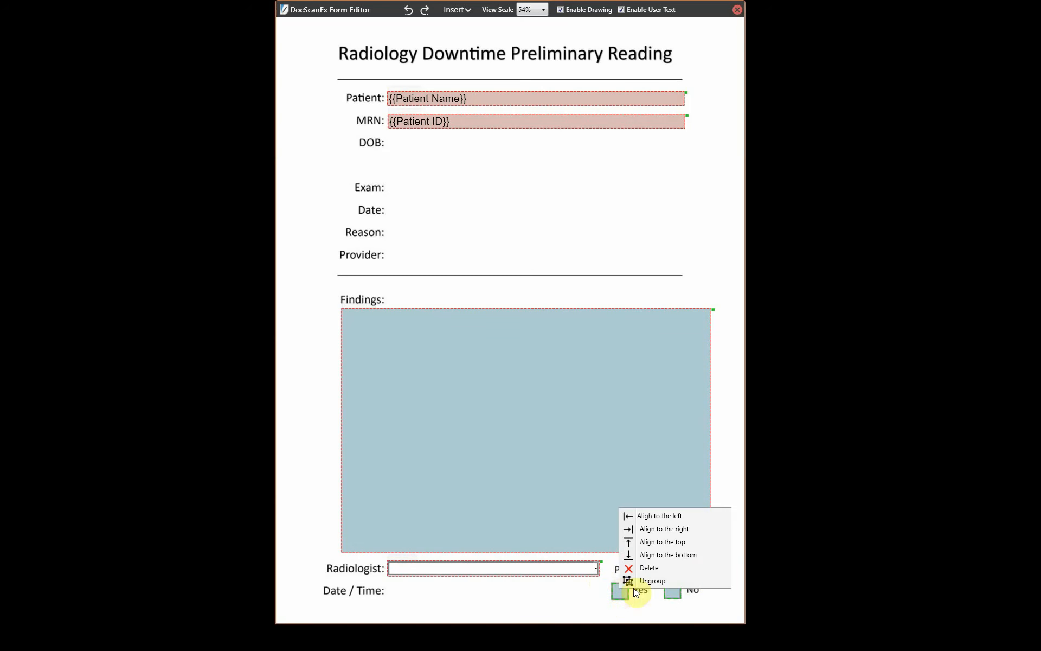
pyautogui.click(685, 542)
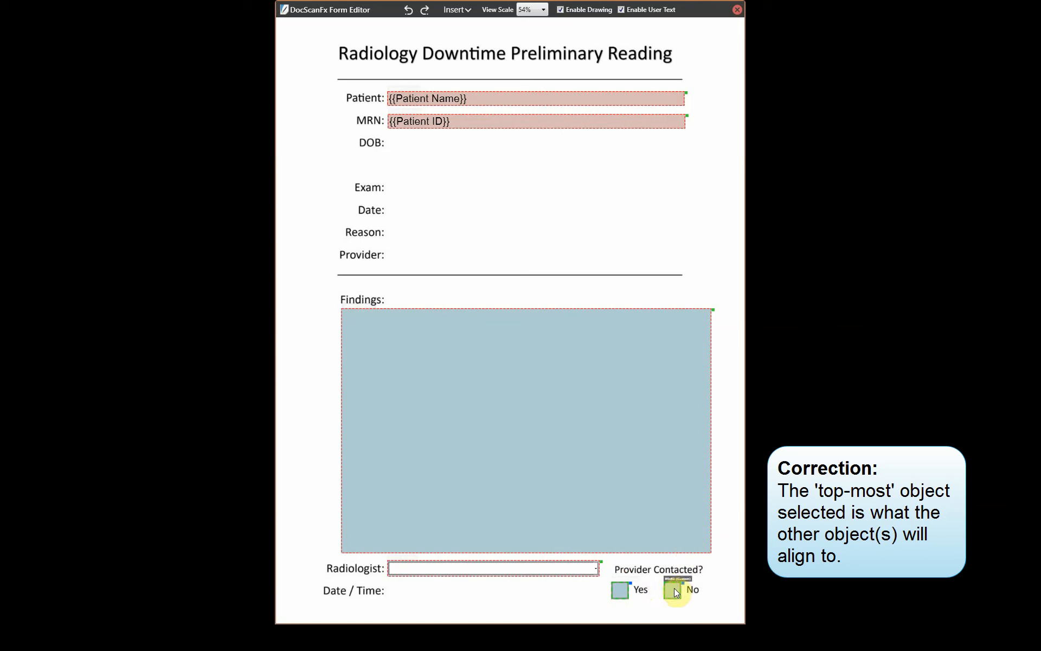
pyautogui.click(719, 564)
# - Select both Yes and No checkboxes and nudge them one step right
pyautogui.click(627, 589)
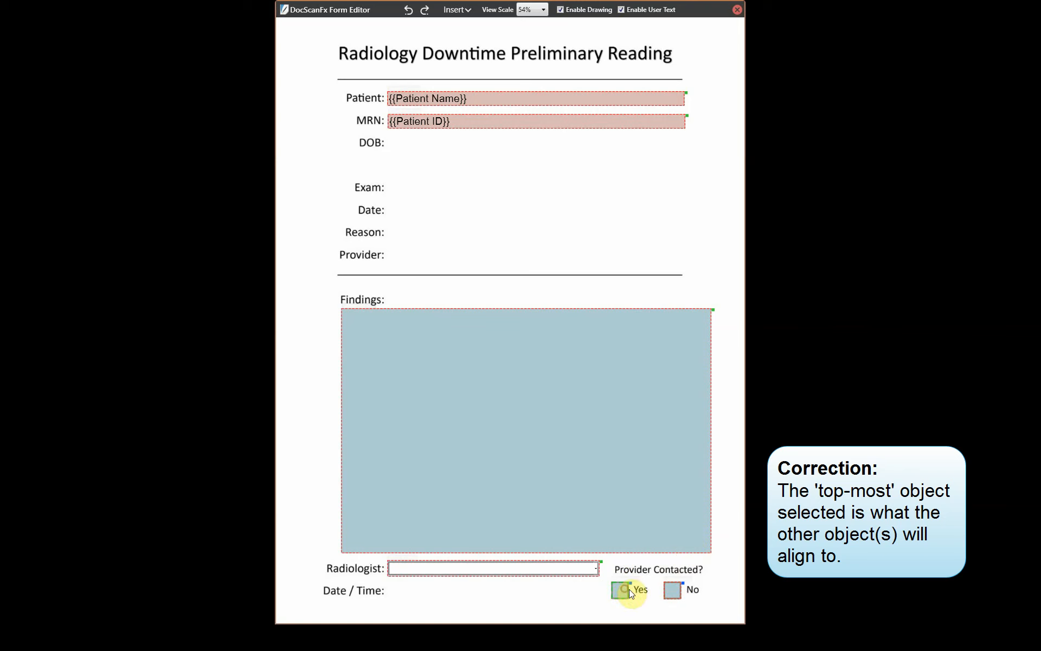
pyautogui.click(675, 590)
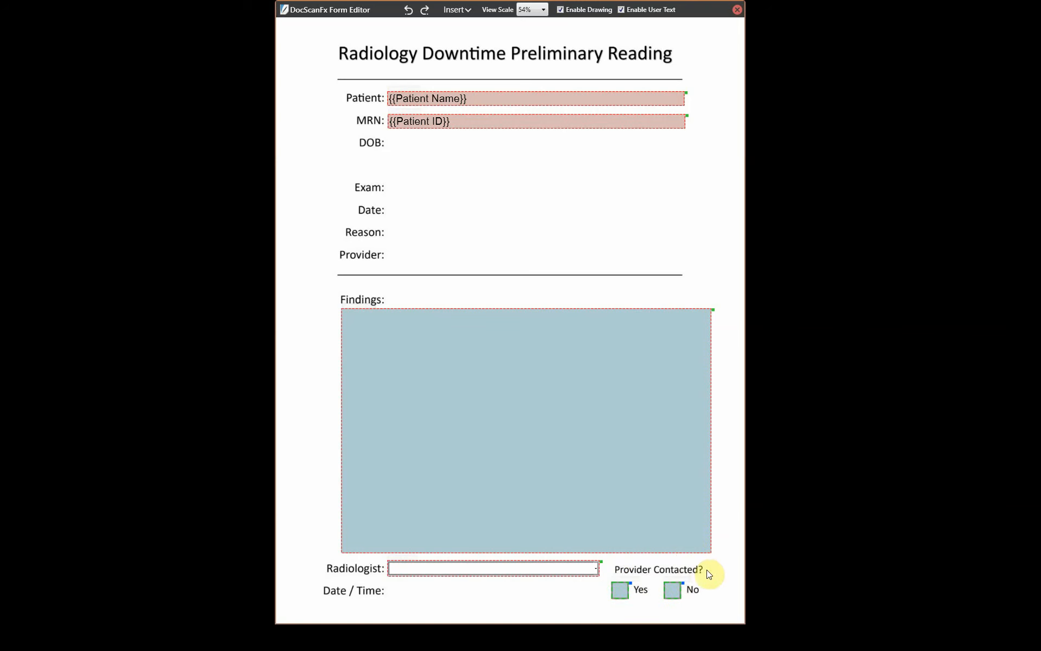
pyautogui.press('Right')
pyautogui.press('Right')
pyautogui.press('Right')
pyautogui.press('Right')
pyautogui.press('Right')
pyautogui.press('Right')
pyautogui.click(447, 240)
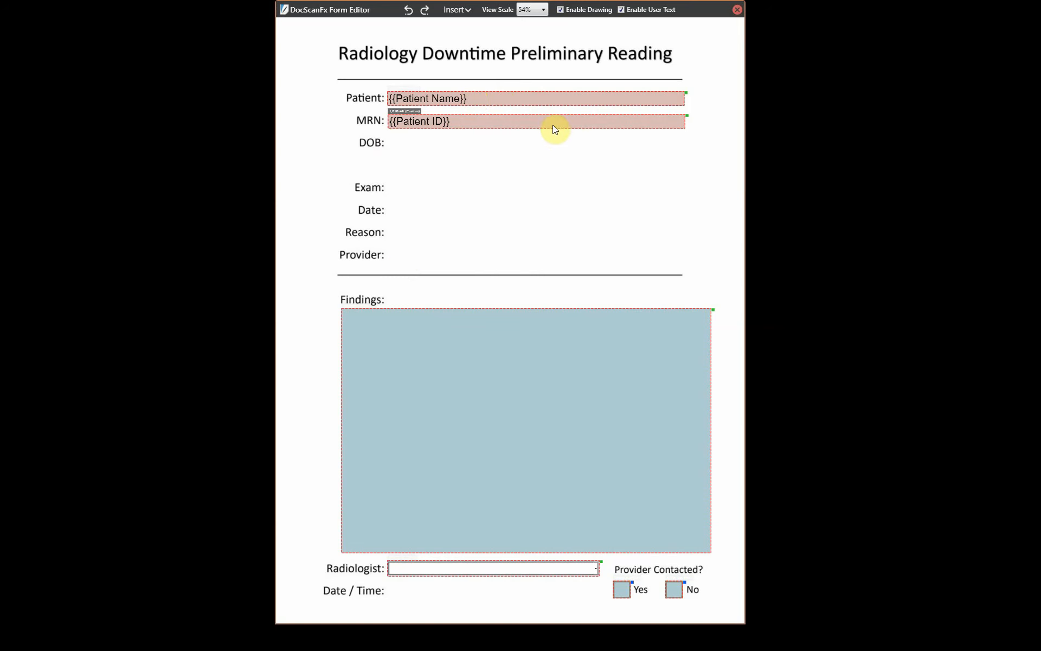
# - Store the MRN field's size via its context menu as Save as preset > Medium
pyautogui.rightClick(539, 126)
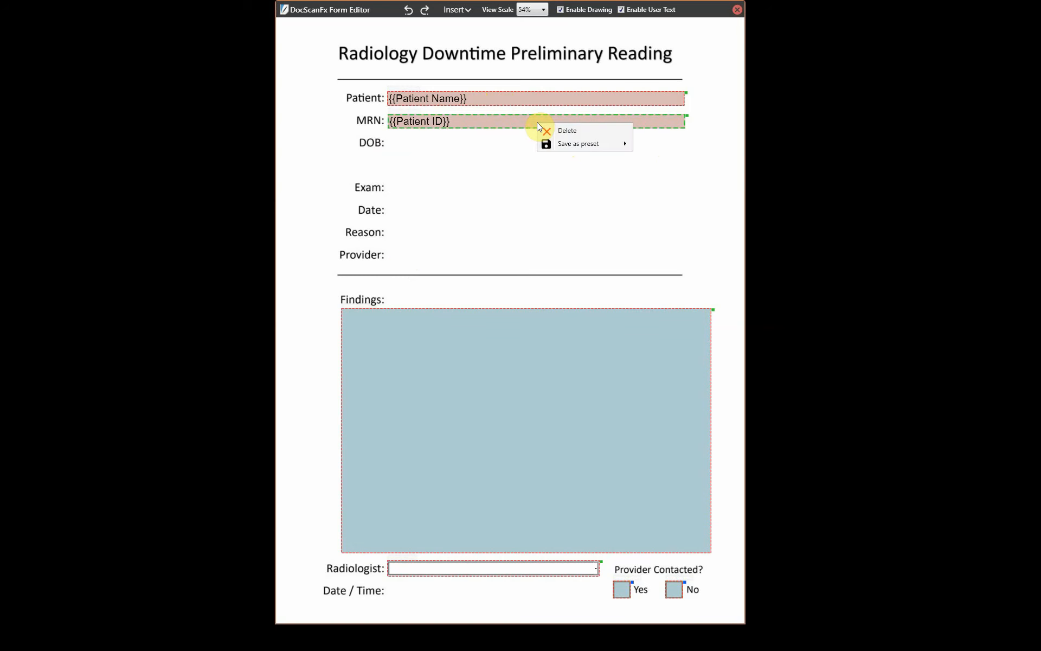
pyautogui.moveTo(561, 144)
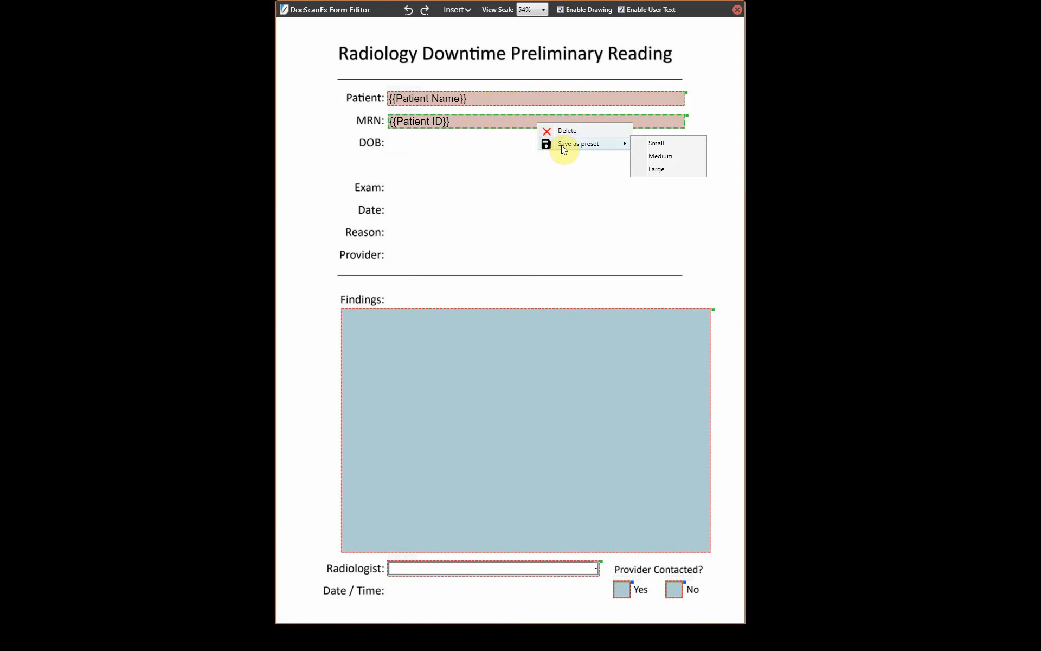
pyautogui.click(678, 157)
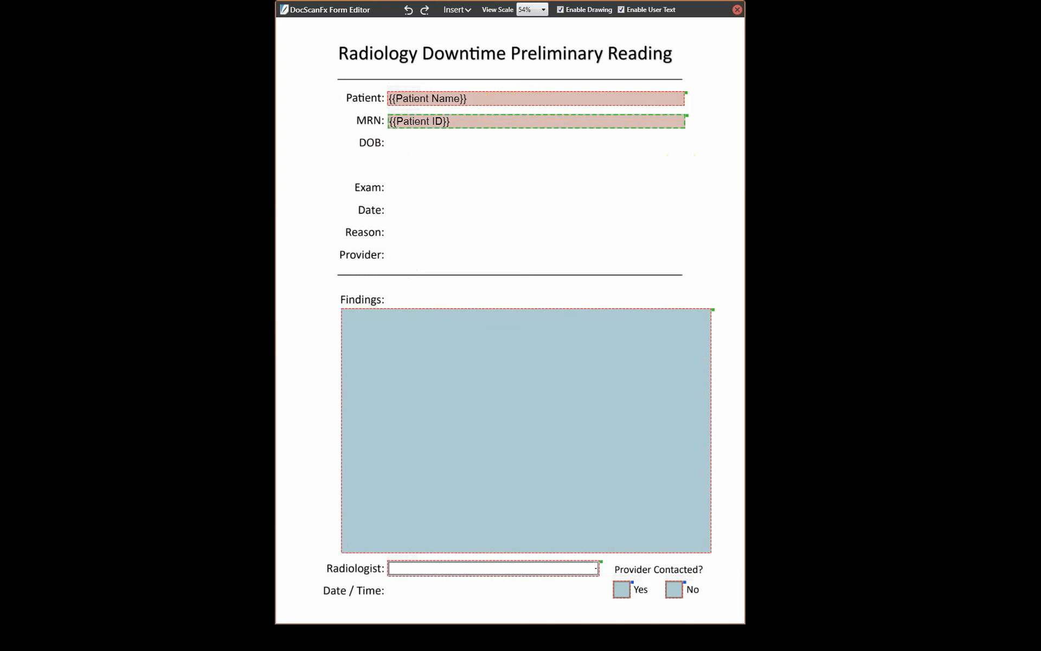
# - Add a Medium, read-only one-line field beside DOB holding the {{Patient DOB}} tag
pyautogui.rightClick(393, 139)
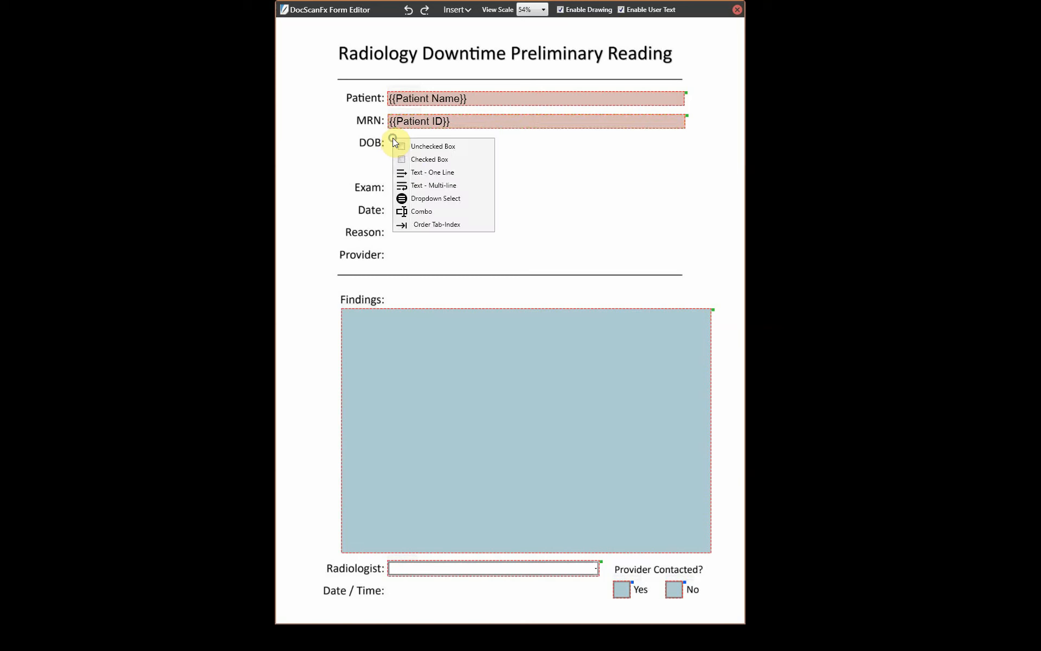
pyautogui.click(448, 173)
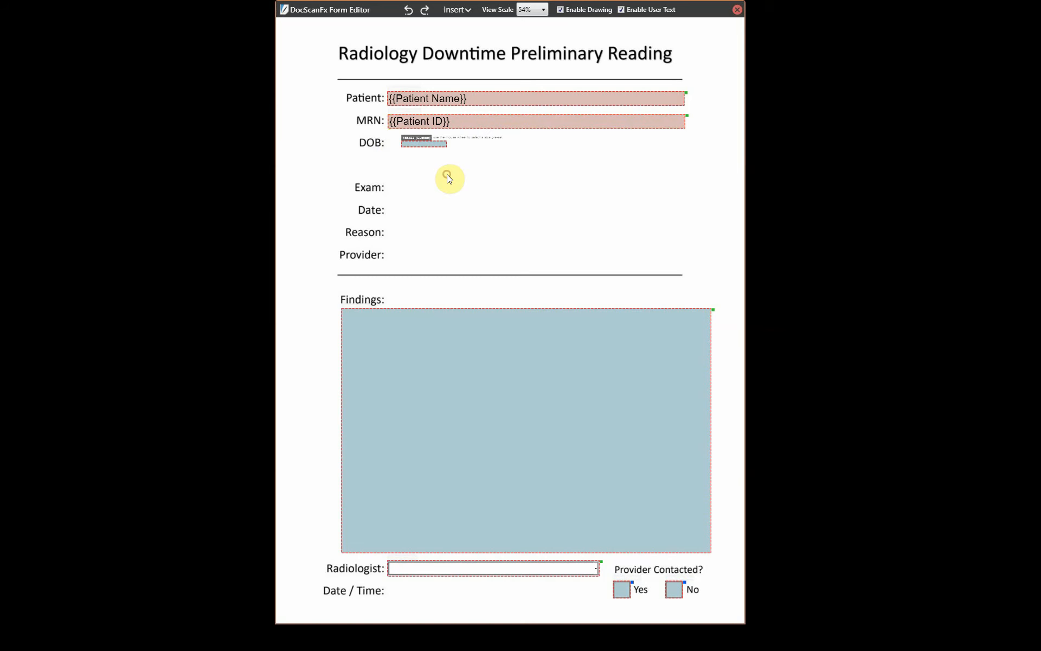
pyautogui.click(479, 177)
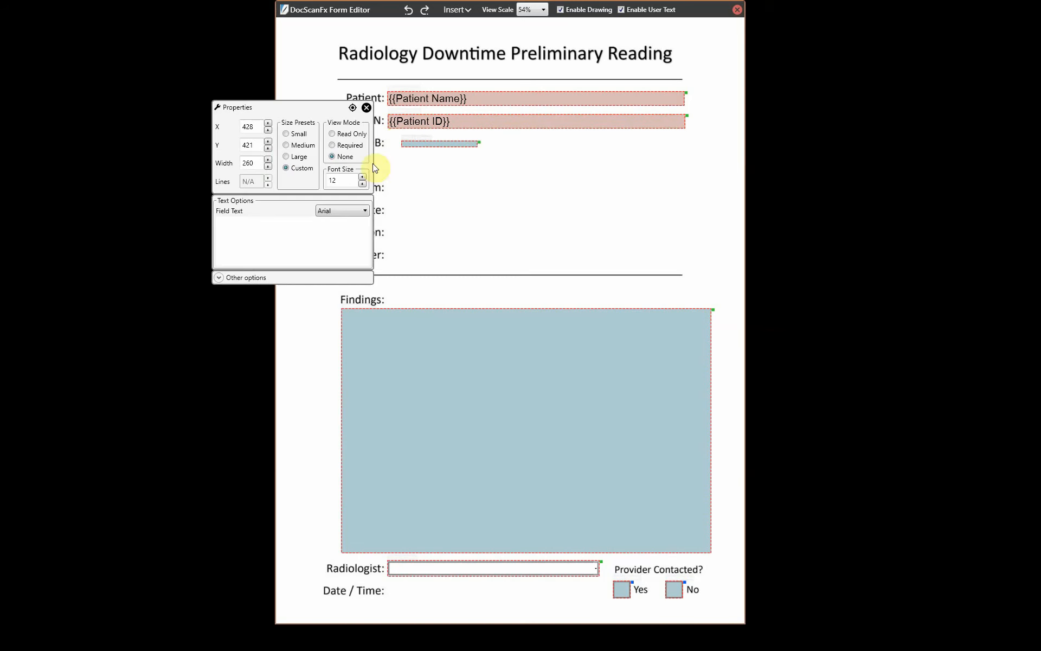
pyautogui.click(286, 145)
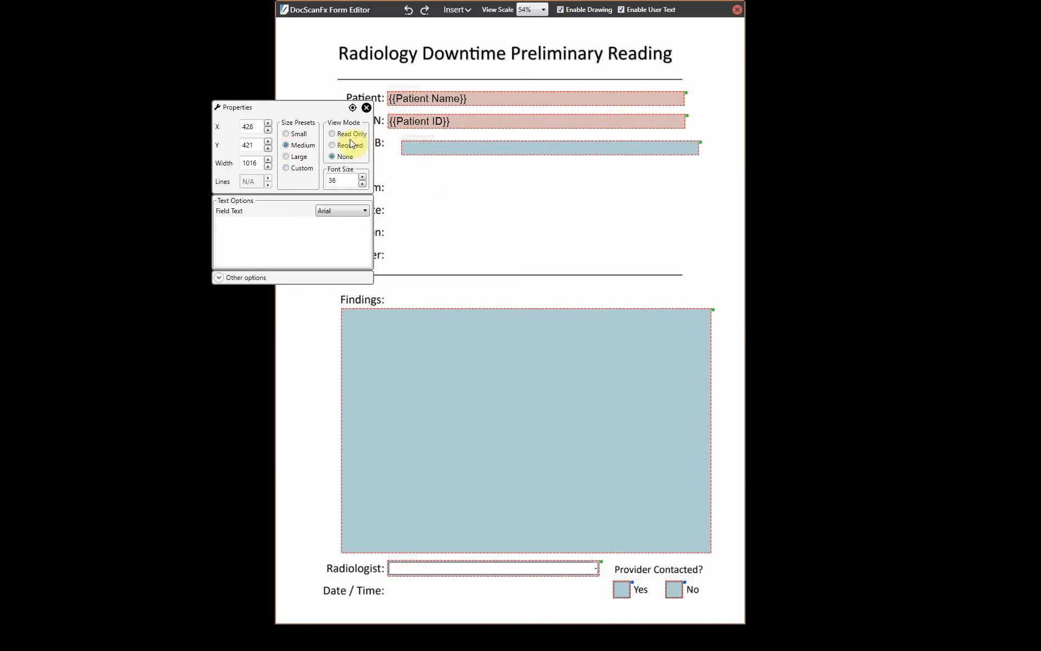
pyautogui.click(332, 134)
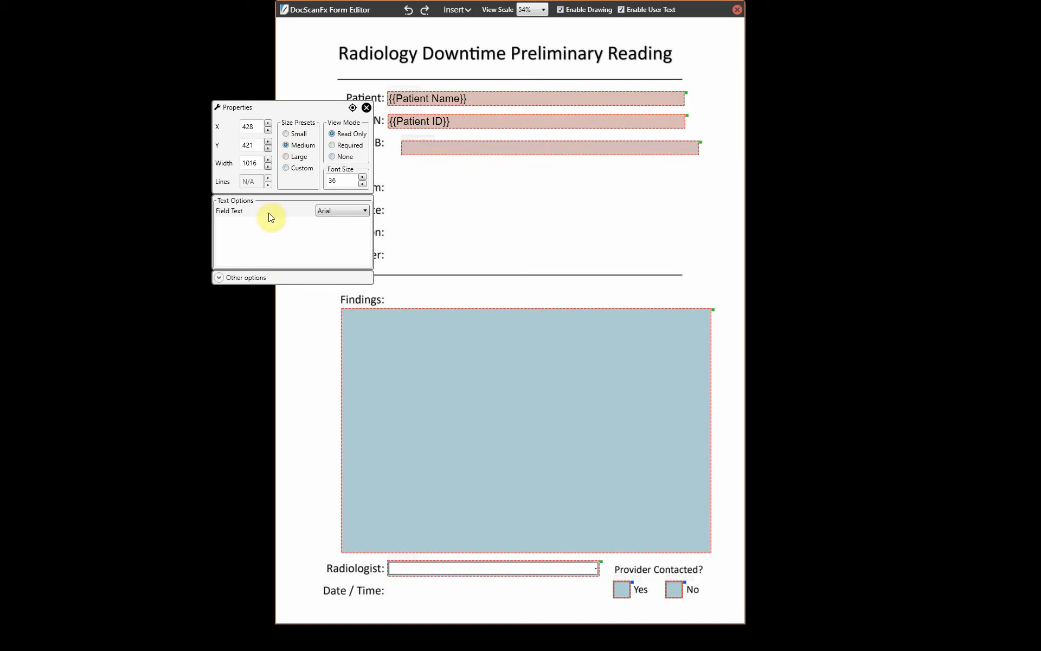
pyautogui.click(250, 251)
pyautogui.write('{{Pat')
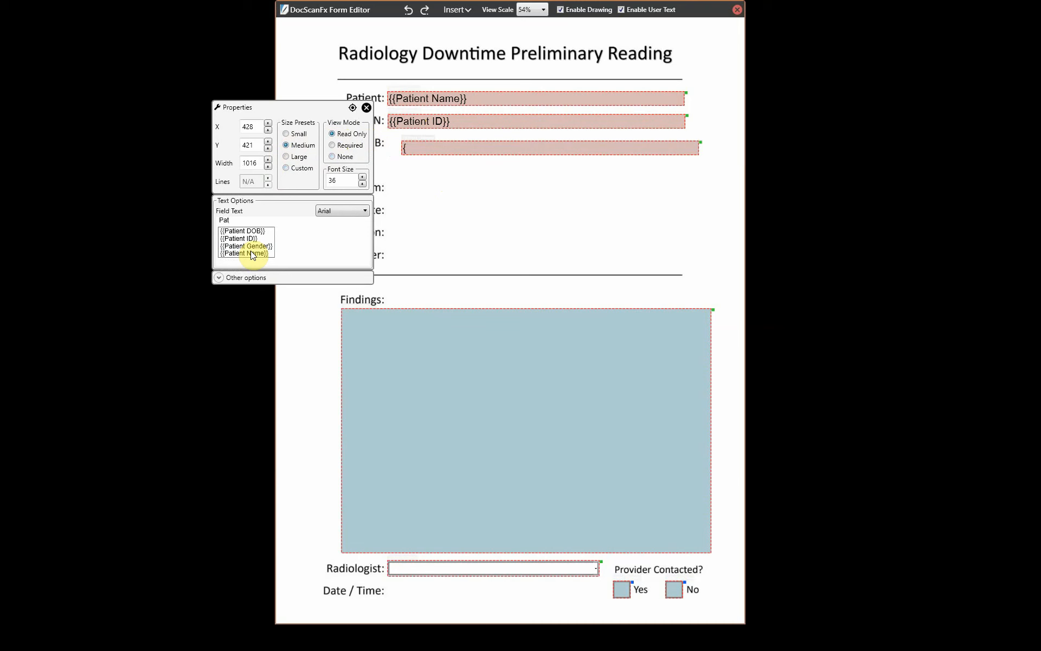
pyautogui.click(252, 231)
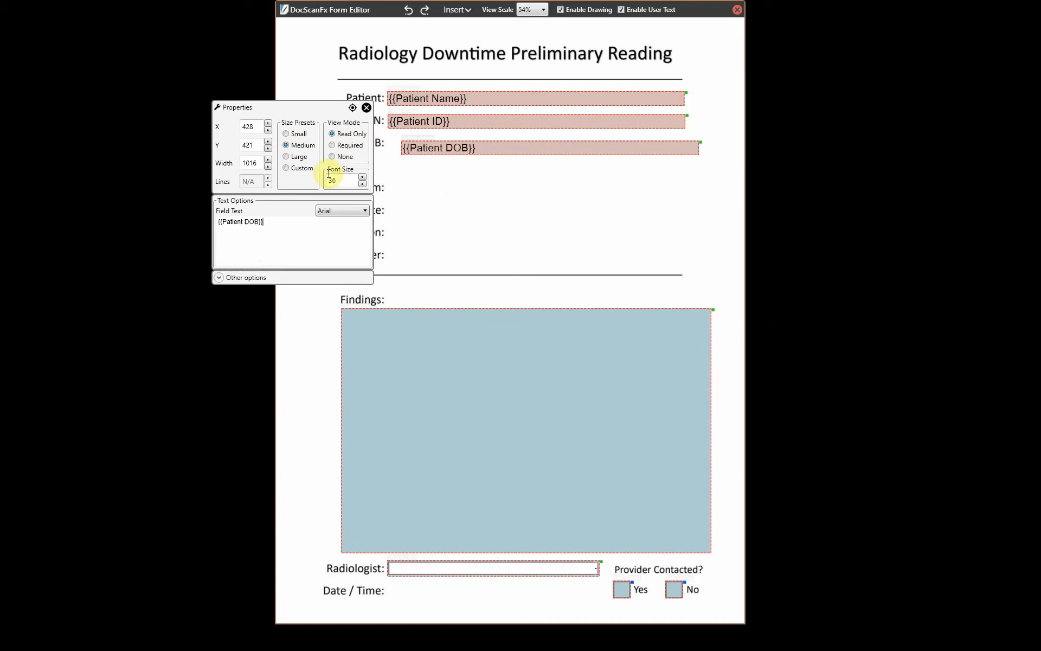
pyautogui.click(366, 110)
# - Left-align the new DOB field with the MRN field
pyautogui.click(468, 121)
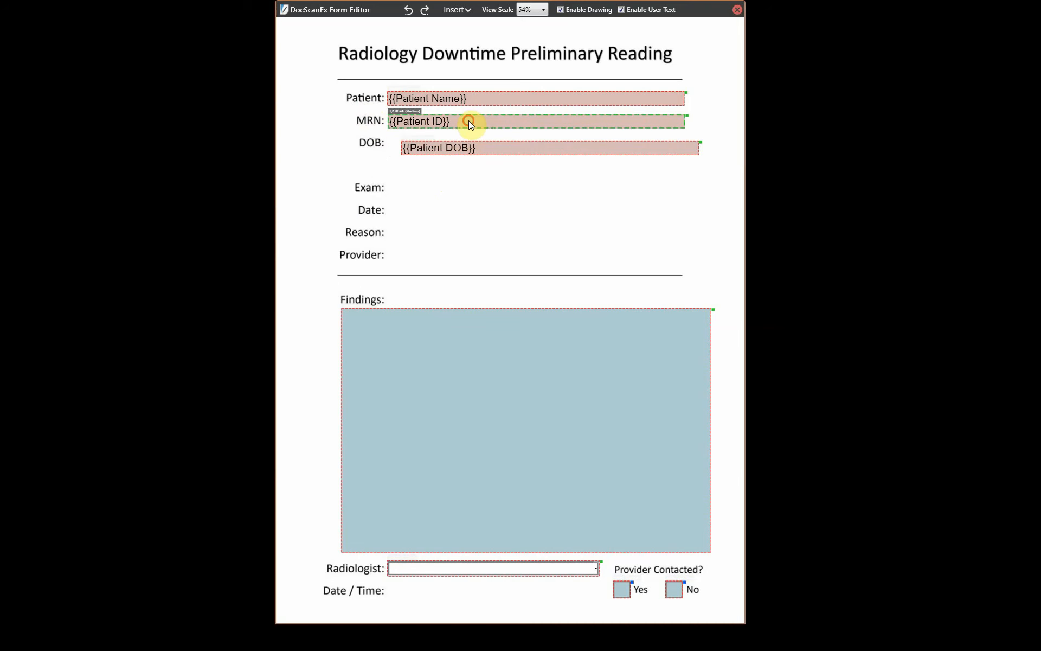
pyautogui.click(489, 150)
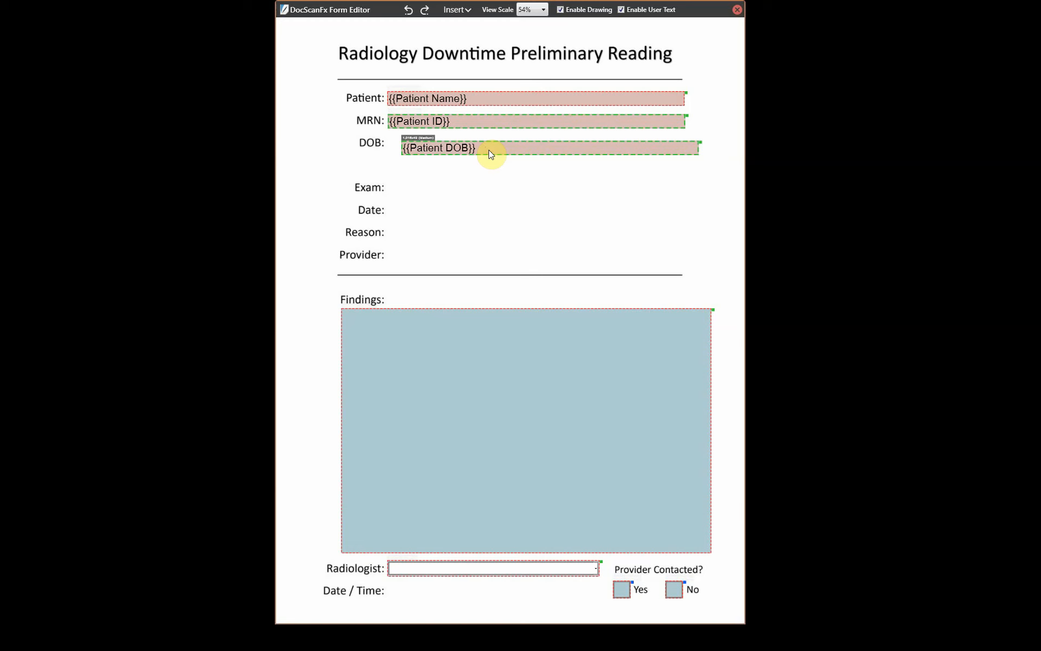
pyautogui.rightClick(489, 150)
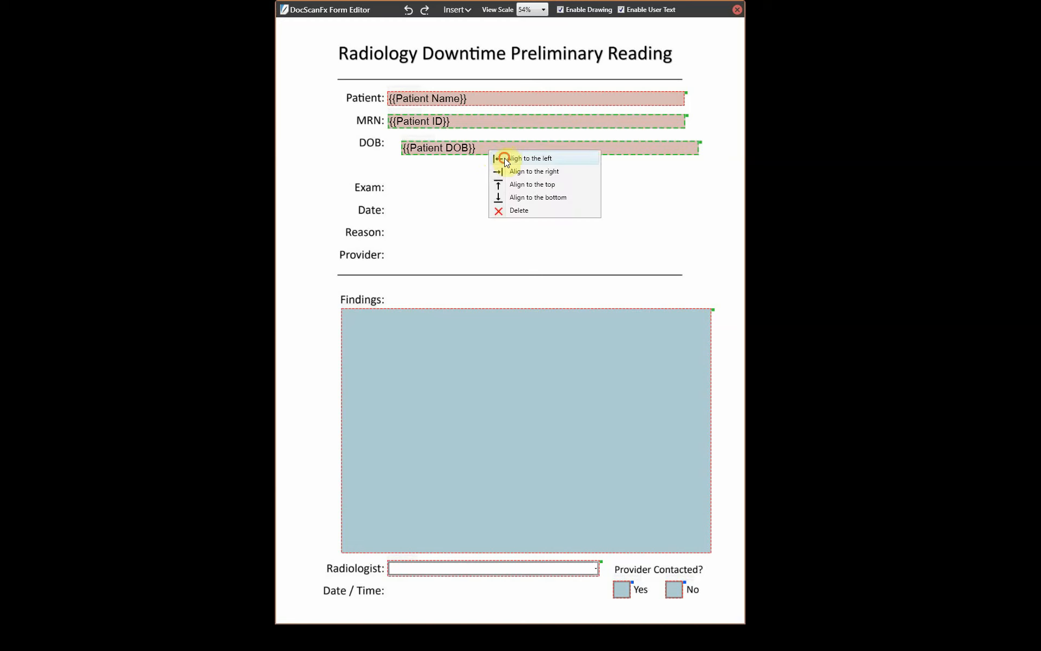
pyautogui.click(504, 158)
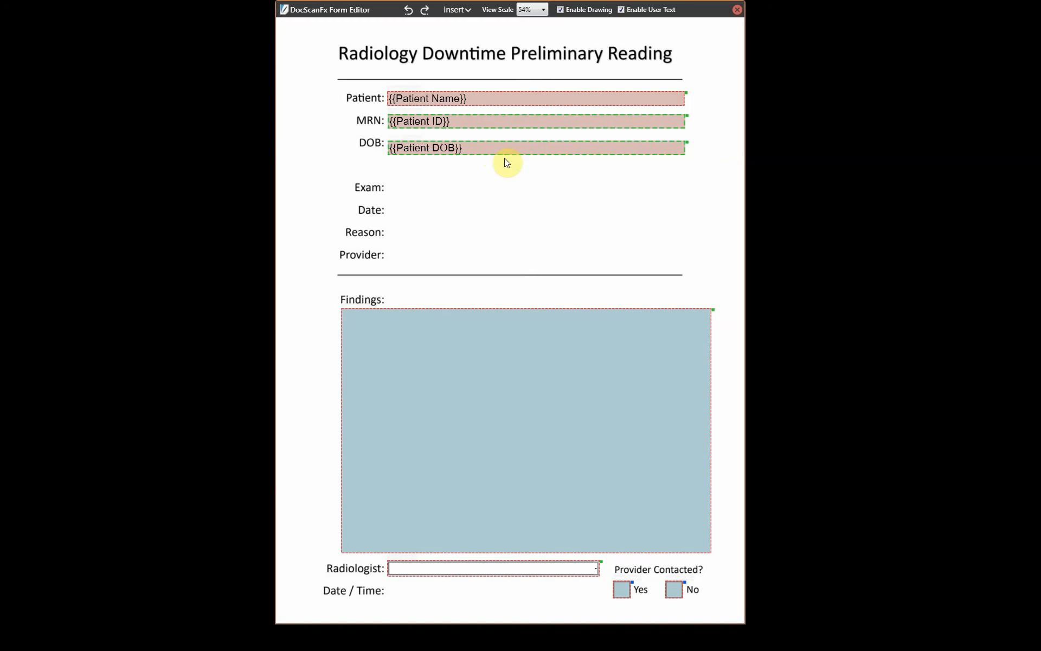
pyautogui.click(476, 217)
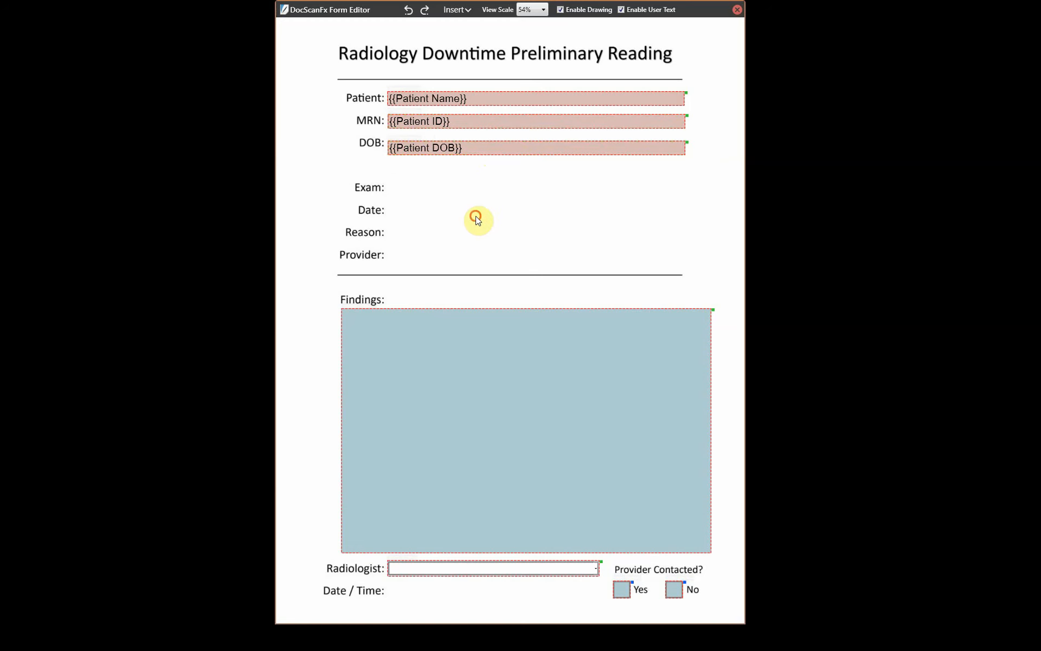
# - Add a Medium one-line field beside Exam filled with the {{Exam Description}} tag
pyautogui.rightClick(391, 181)
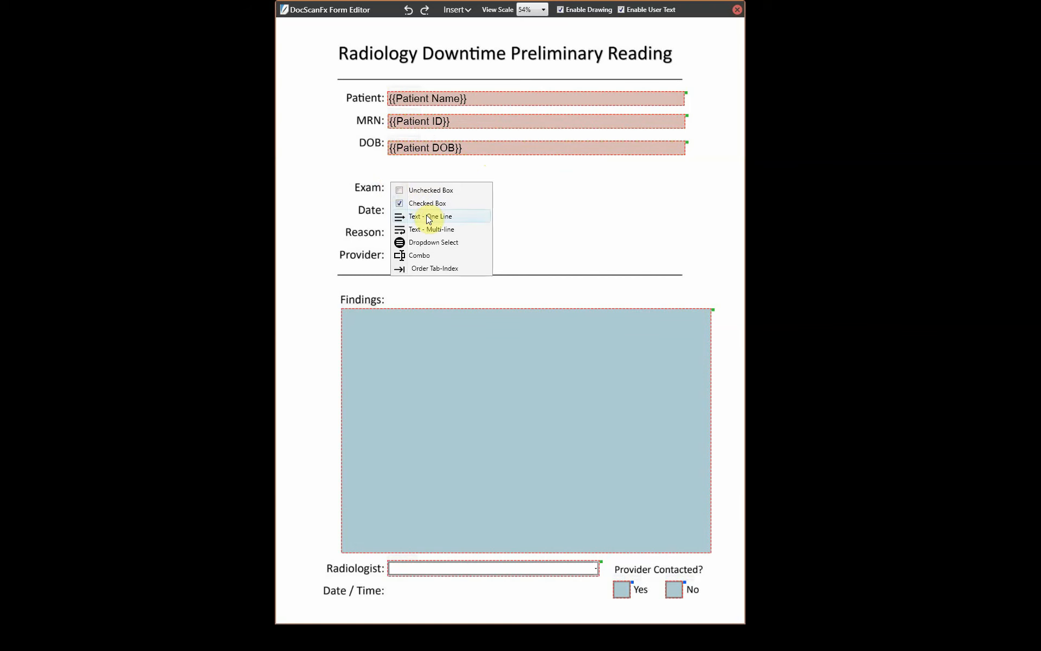
pyautogui.click(426, 215)
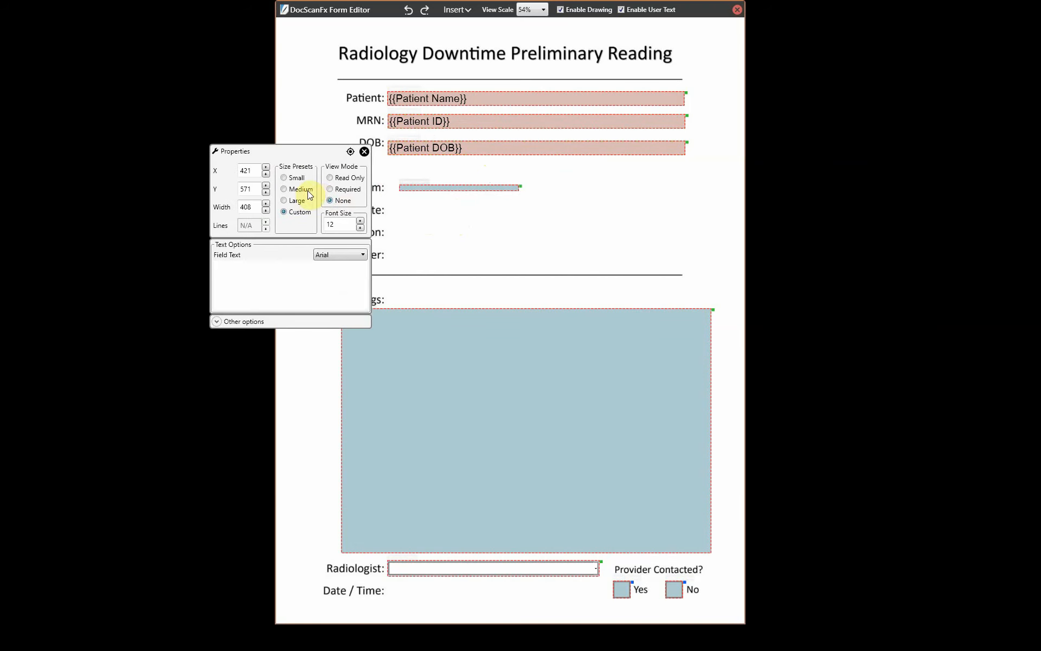
pyautogui.click(298, 189)
pyautogui.moveTo(283, 151); pyautogui.dragTo(508, 242)
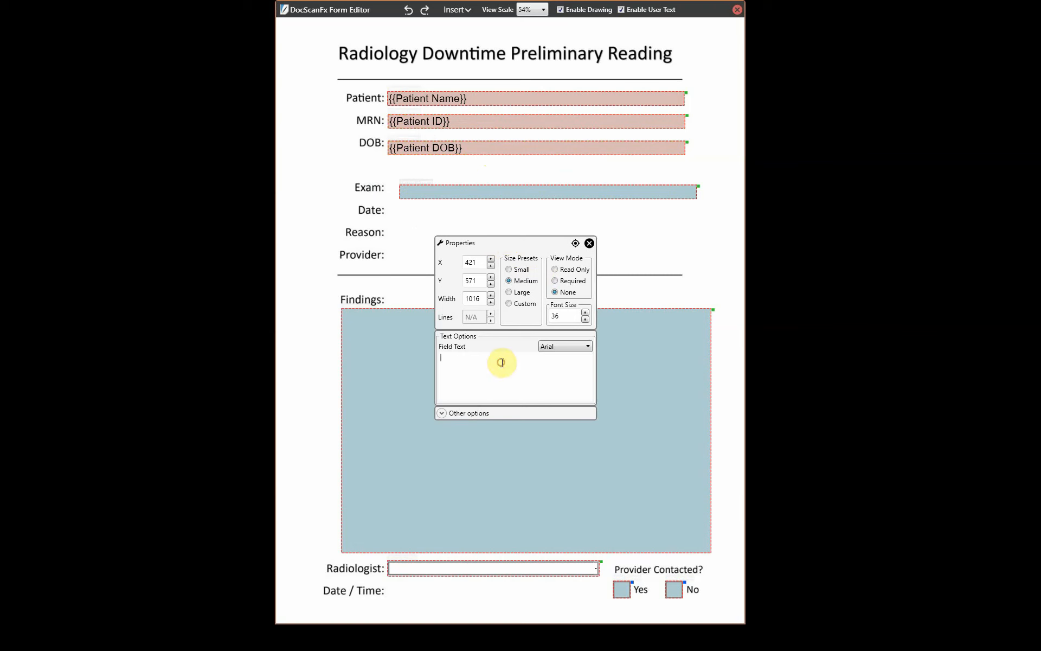
pyautogui.write('{')
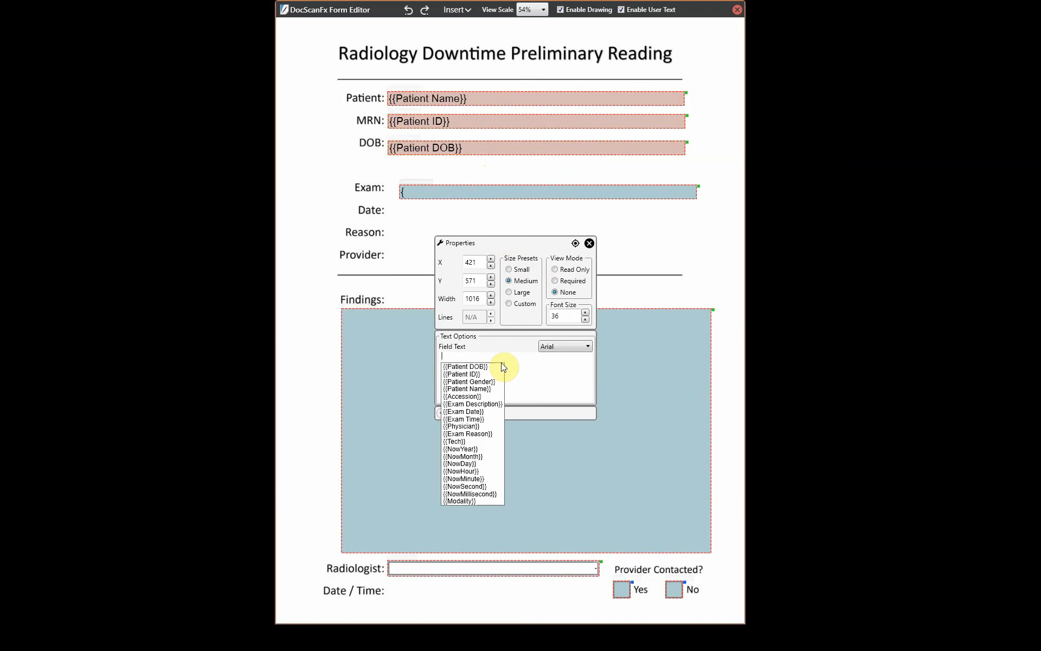
pyautogui.write('exam')
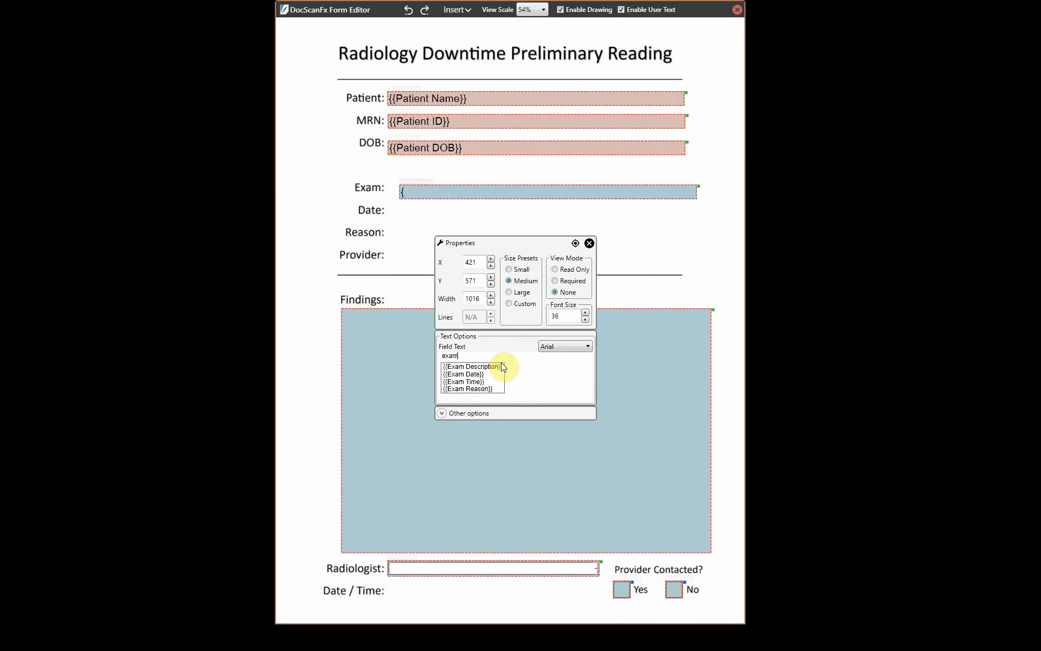
pyautogui.click(493, 367)
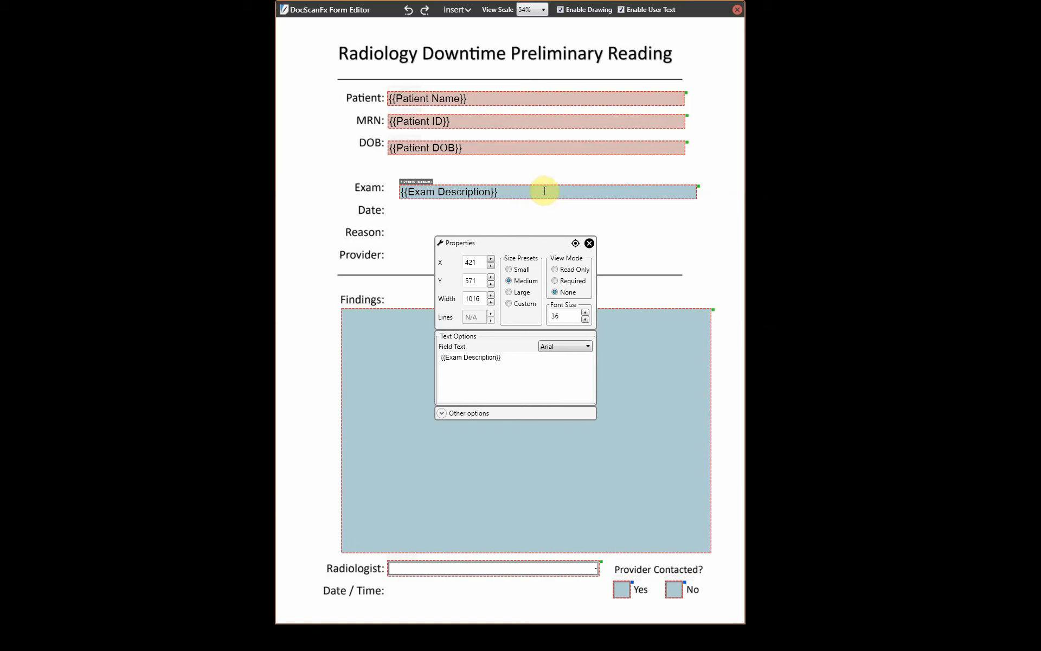
pyautogui.click(590, 244)
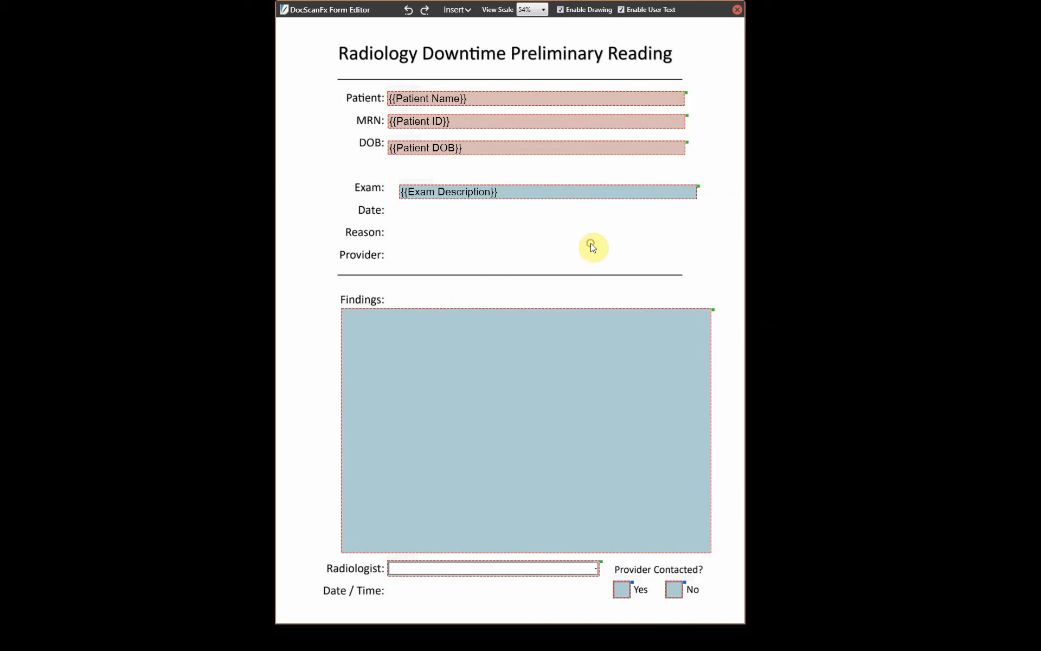
# - Add a Medium, read-only one-line field beside Date holding the {{Exam Date}} tag
pyautogui.rightClick(399, 207)
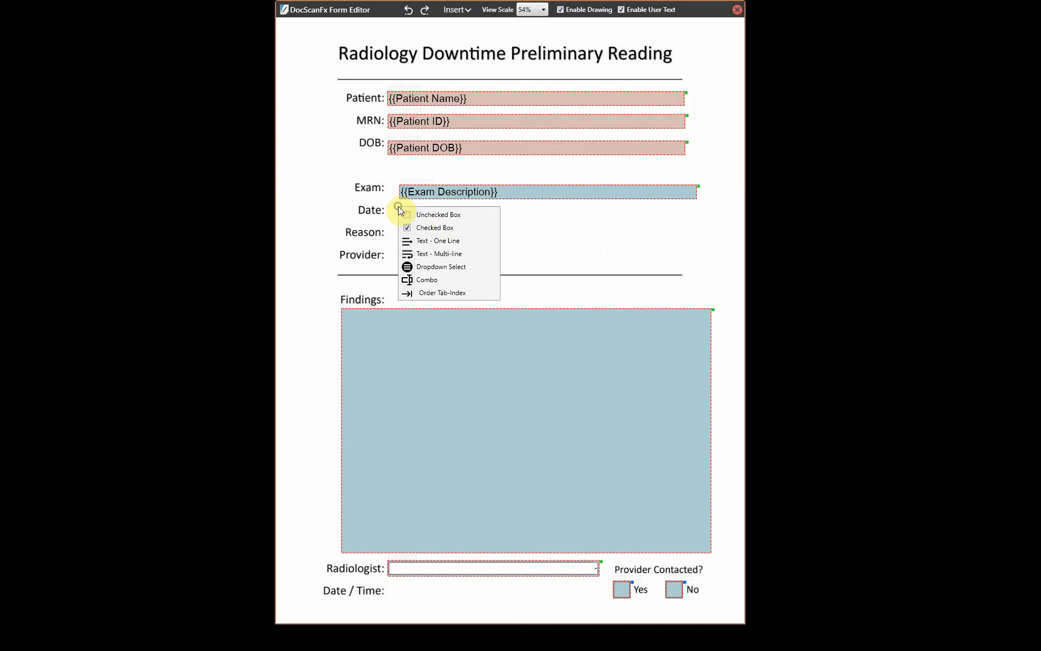
pyautogui.click(456, 242)
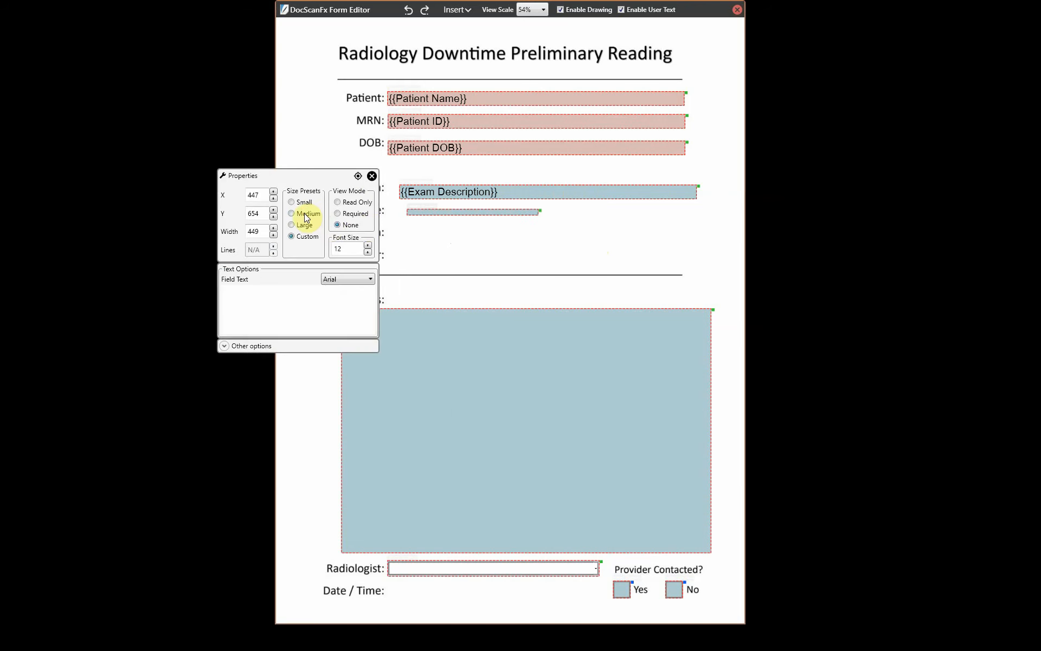
pyautogui.click(305, 214)
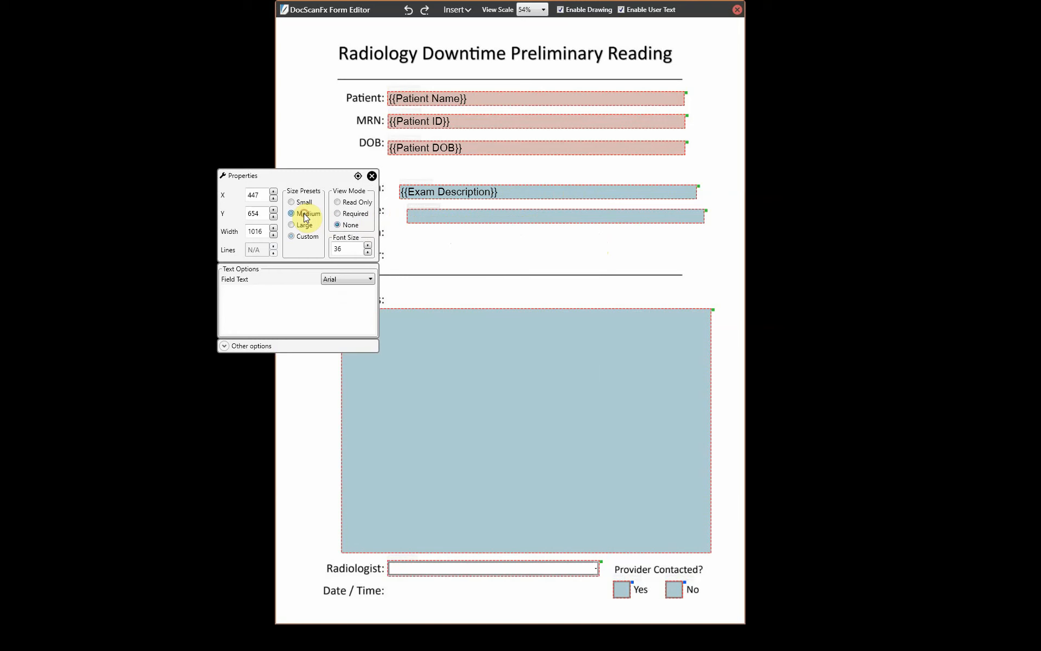
pyautogui.click(288, 299)
pyautogui.write('{Exam')
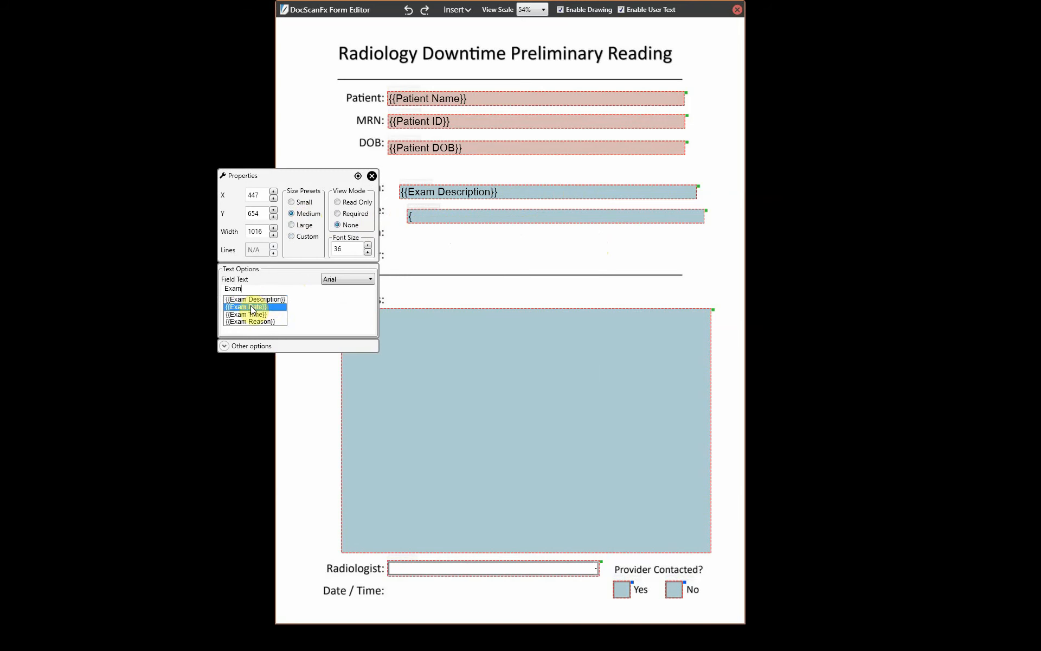
pyautogui.click(252, 307)
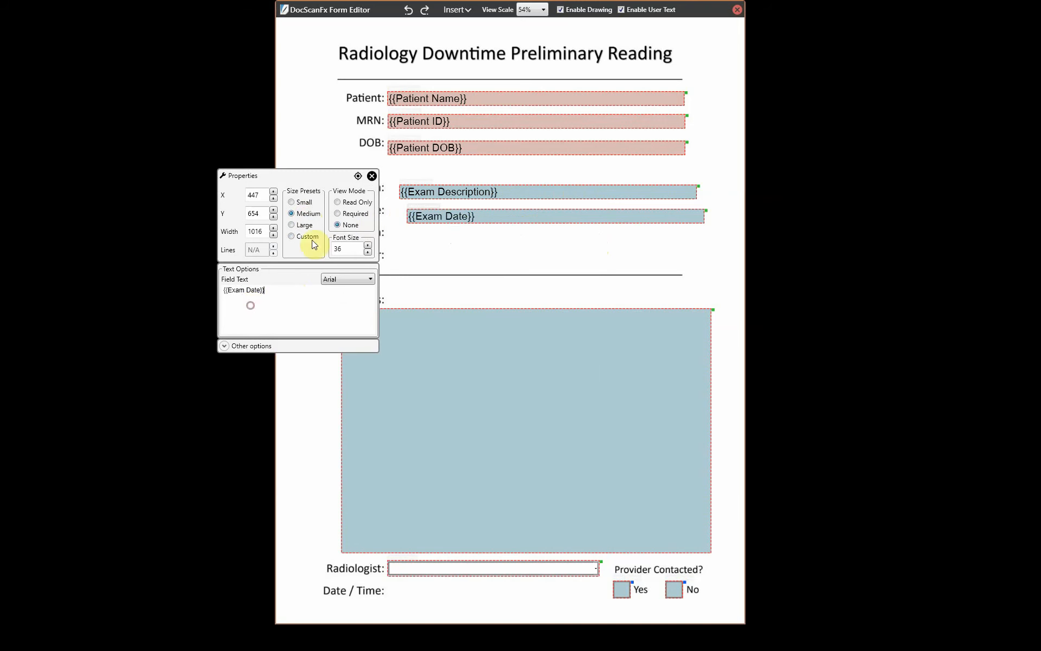
pyautogui.click(337, 203)
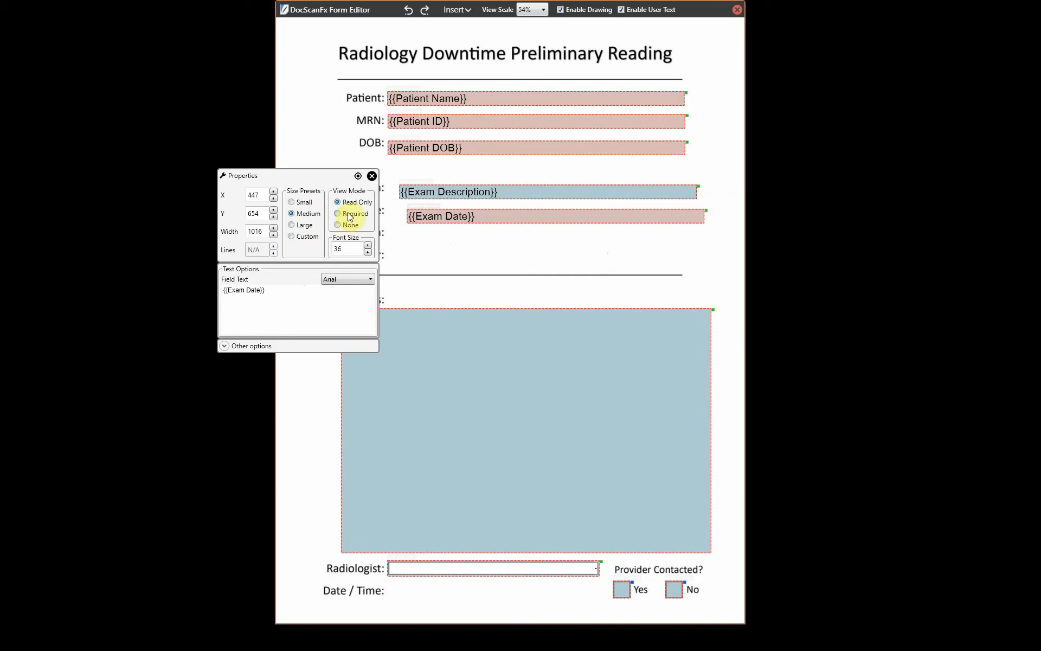
pyautogui.click(371, 176)
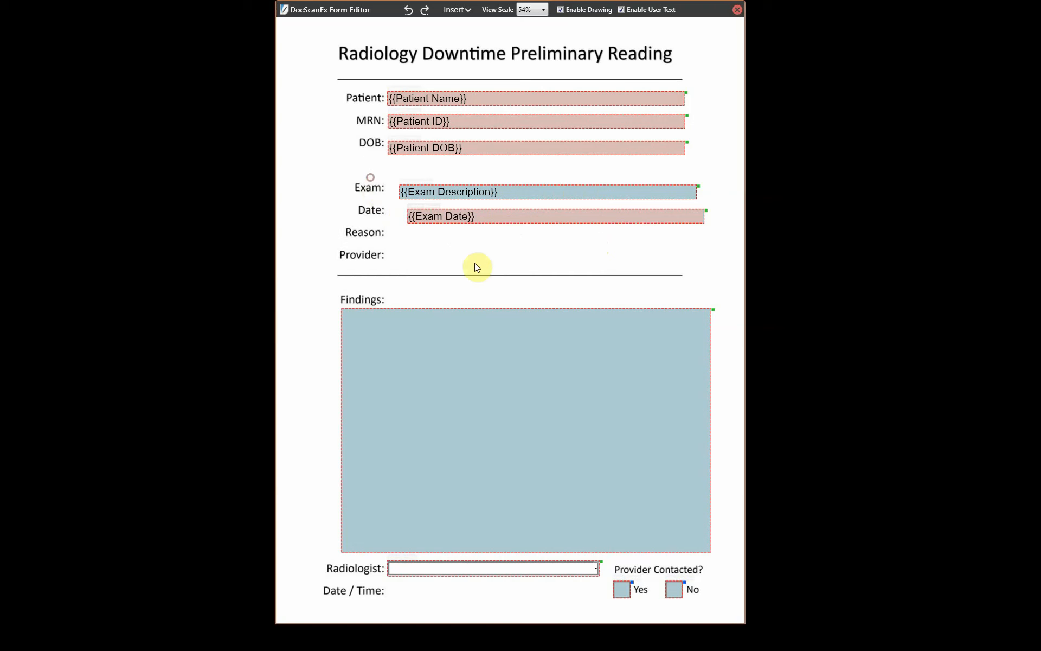
# - Add a medium one-line text field holding {{Exam Reason}} beside Reason
pyautogui.rightClick(393, 234)
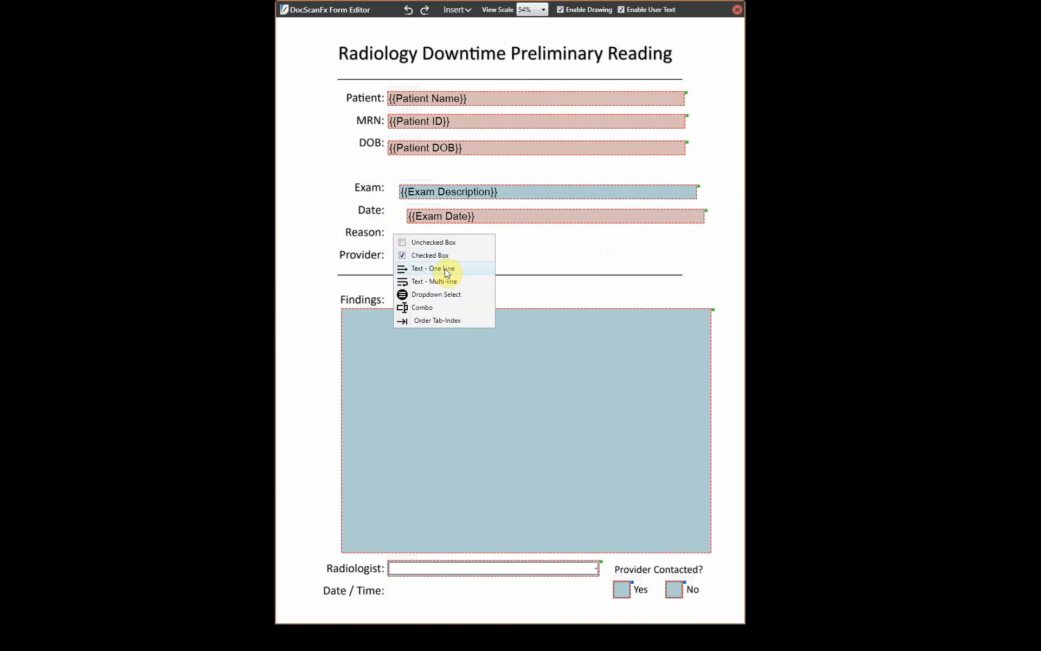
pyautogui.click(434, 268)
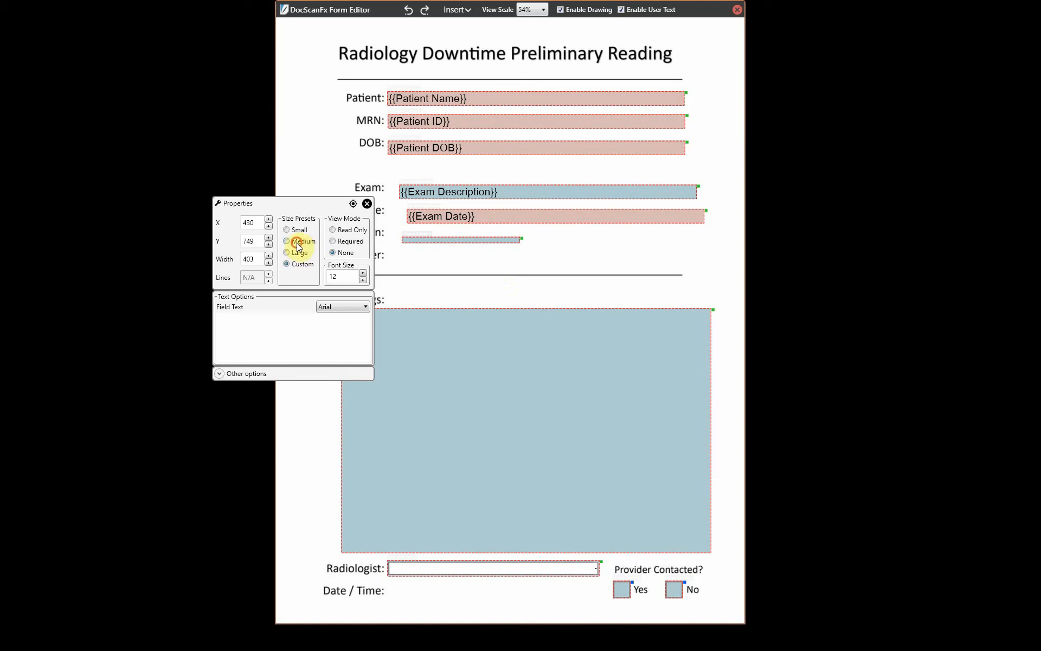
pyautogui.click(286, 240)
pyautogui.click(276, 333)
pyautogui.write('{')
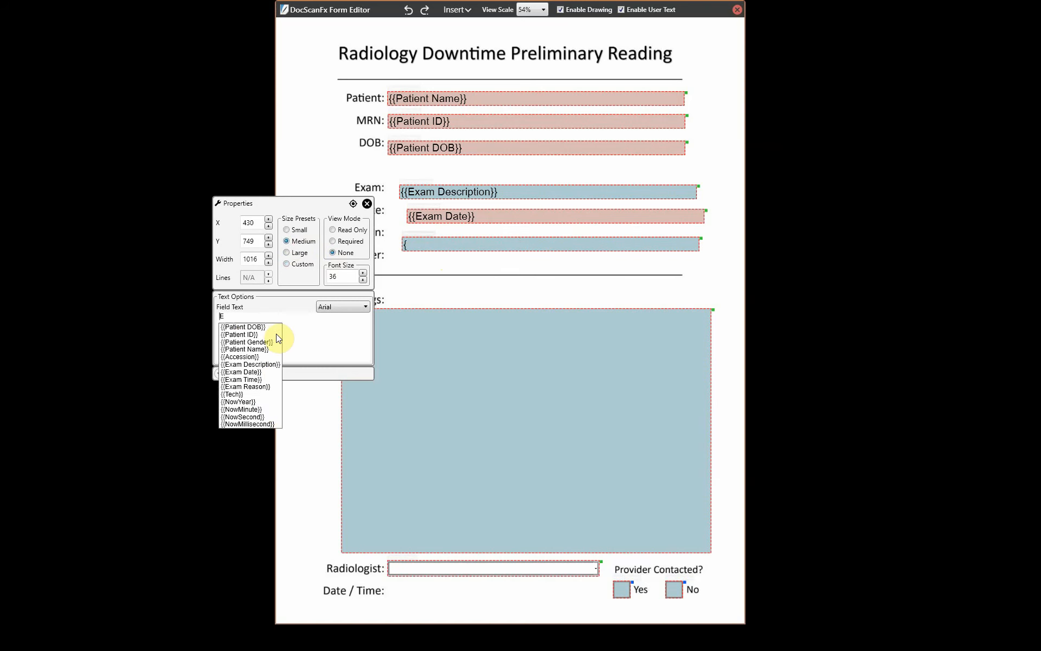
pyautogui.write('Exam')
pyautogui.click(255, 349)
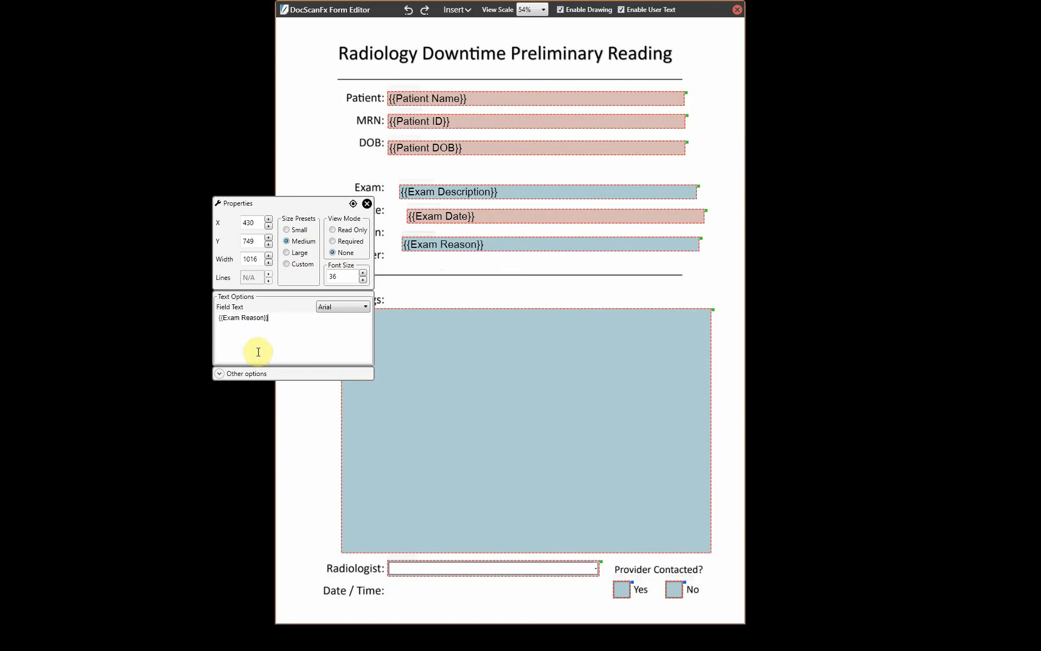
pyautogui.click(367, 204)
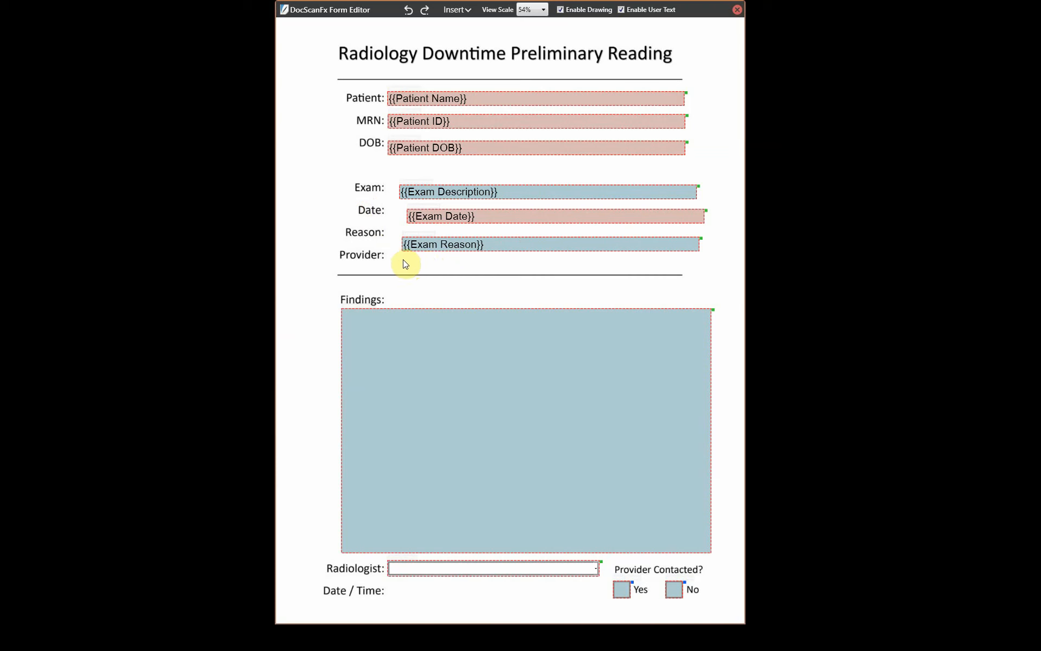
# - Add a medium one-line {{Physician}} field beside Provider, then select it together with {{Exam Reason}}
pyautogui.rightClick(400, 258)
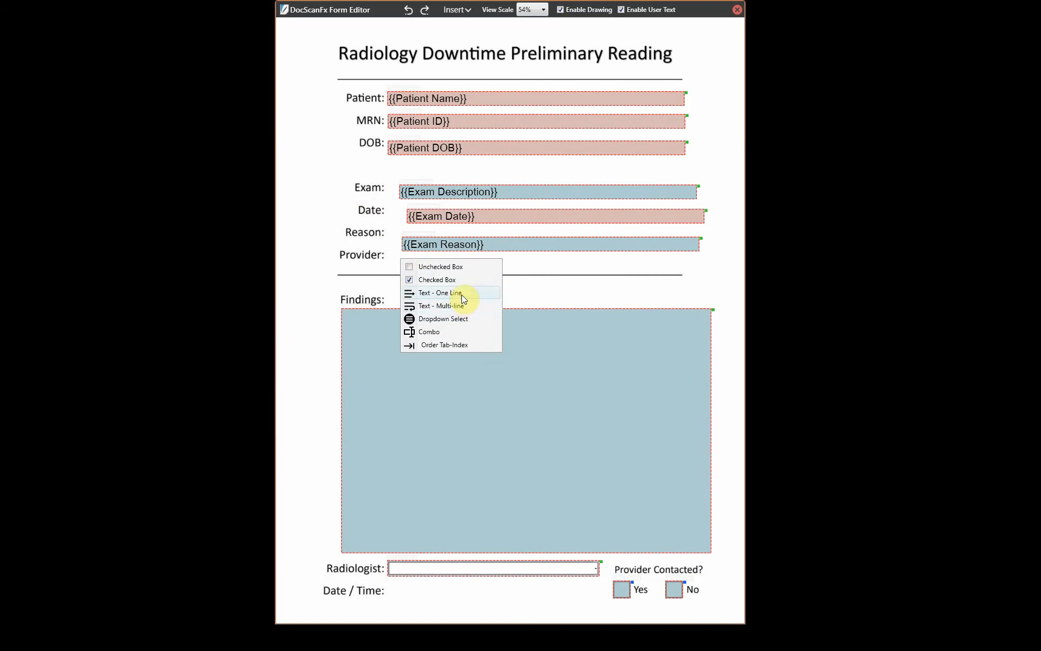
pyautogui.click(461, 294)
pyautogui.click(547, 293)
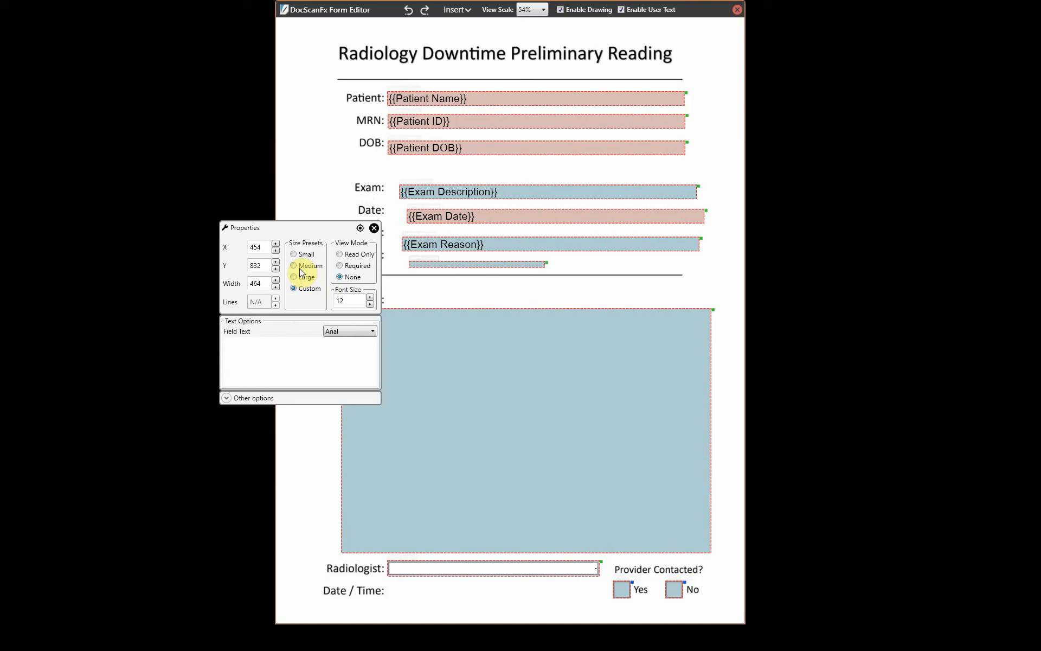
pyautogui.click(301, 267)
pyautogui.click(283, 350)
pyautogui.write('{{exam')
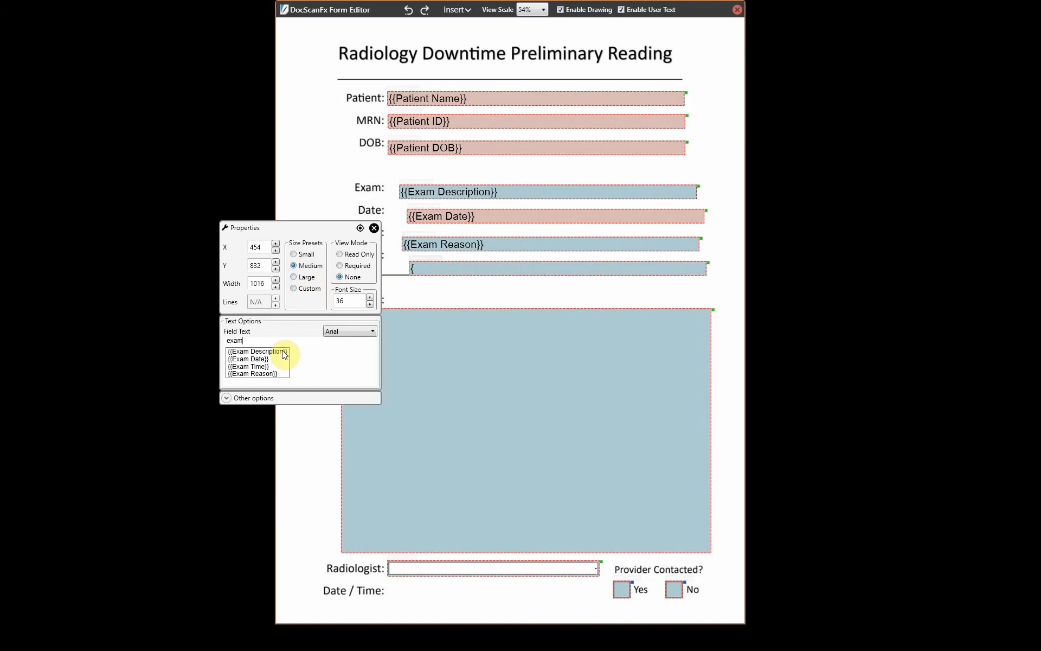
pyautogui.press('BackSpace')
pyautogui.press('BackSpace')
pyautogui.press('BackSpace')
pyautogui.press('BackSpace')
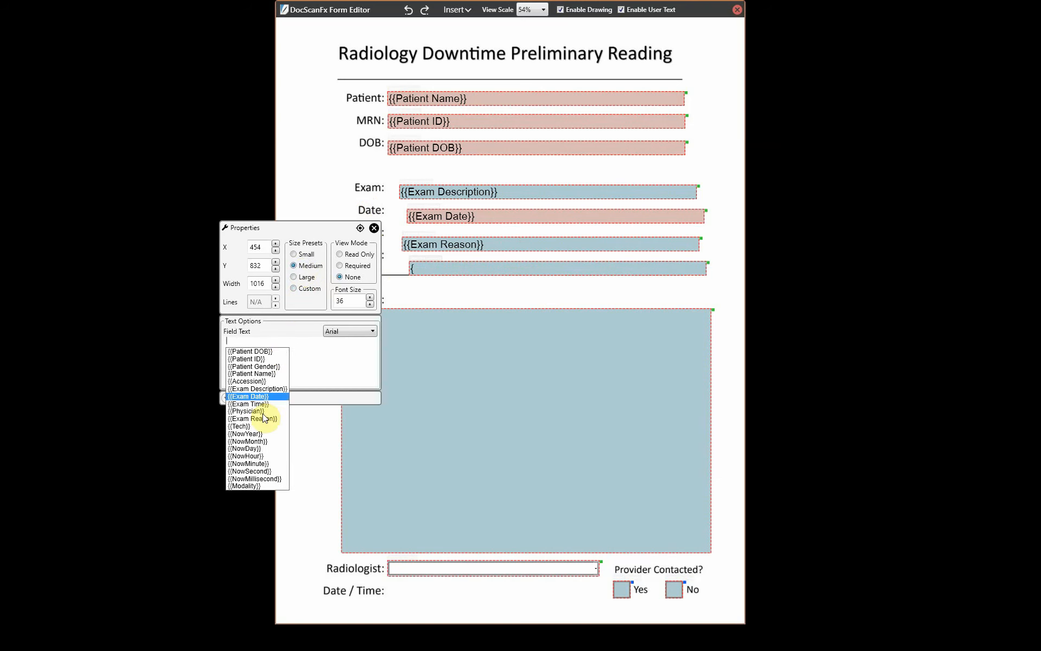
pyautogui.click(263, 412)
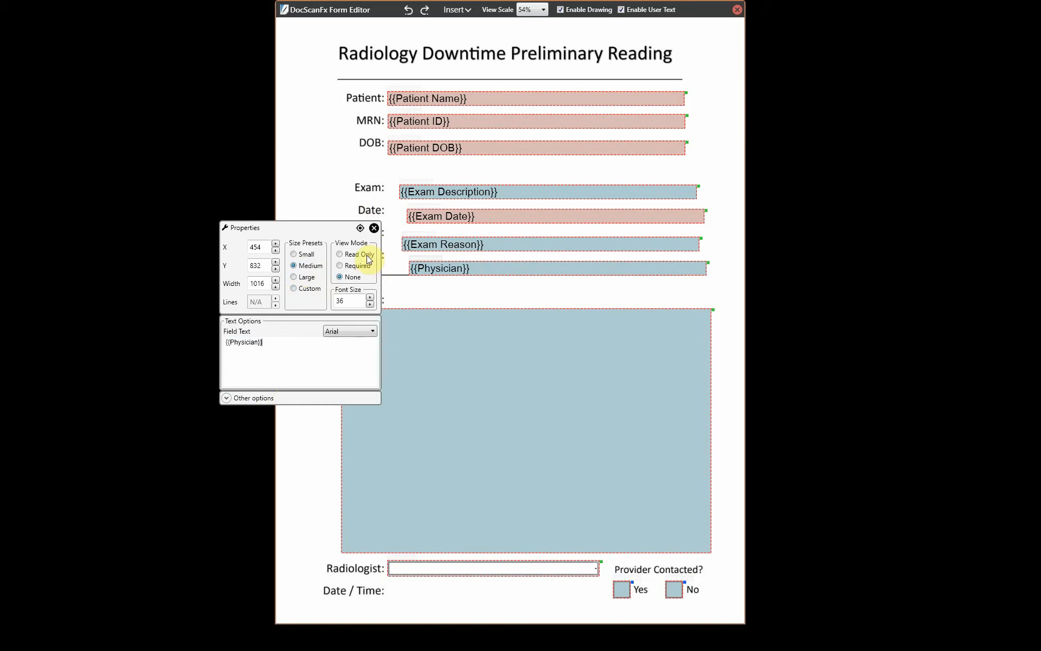
pyautogui.click(375, 229)
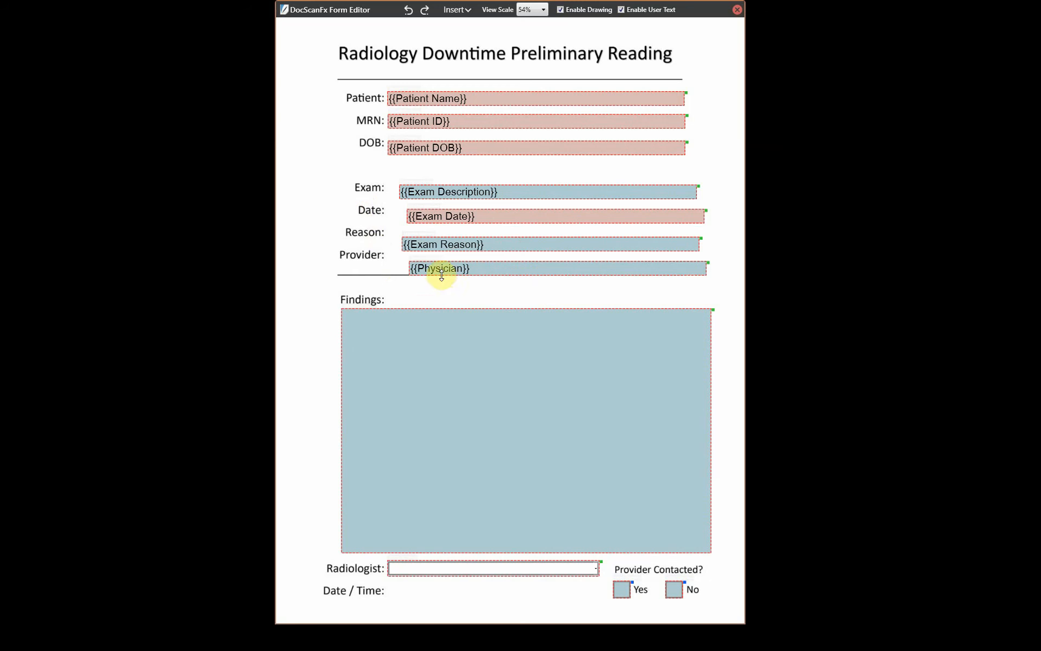
pyautogui.click(441, 268)
pyautogui.keyDown('ctrl'); pyautogui.click(457, 246); pyautogui.keyUp('ctrl')
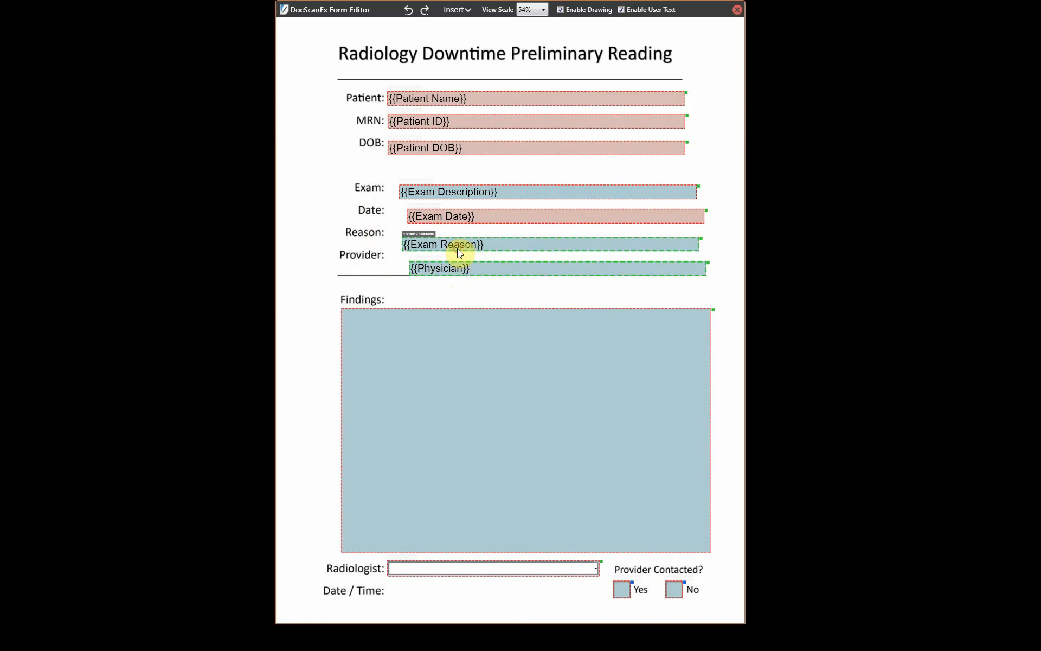
# - Left-align the Exam Description, Exam Date, Exam Reason and Physician fields, nudging them up and left
pyautogui.click(467, 194)
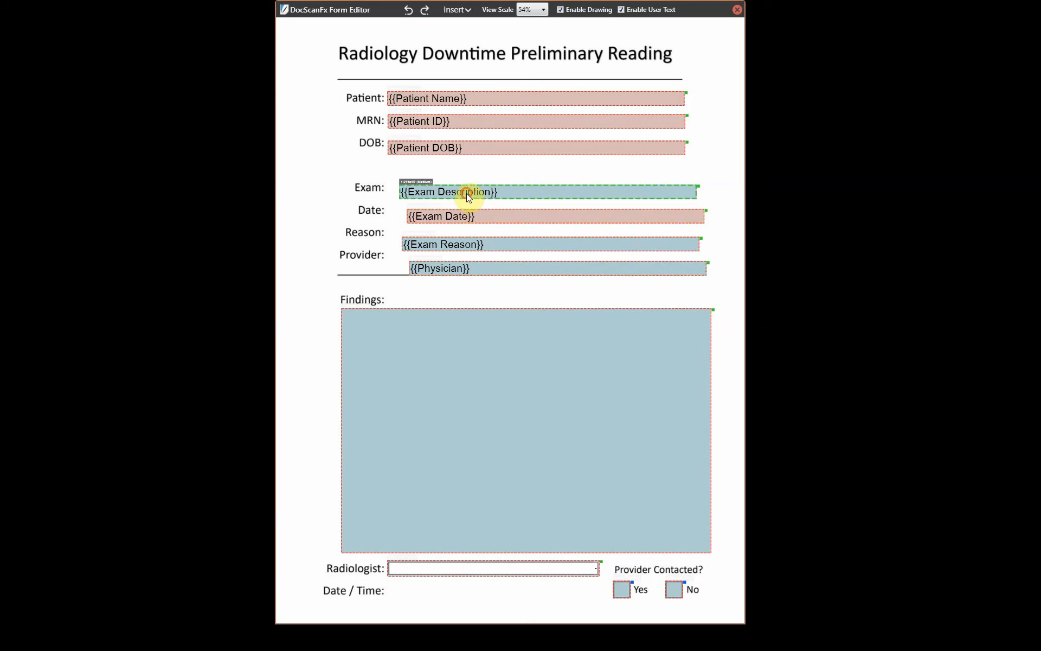
pyautogui.keyDown('ctrl'); pyautogui.click(466, 219); pyautogui.keyUp('ctrl')
pyautogui.keyDown('ctrl'); pyautogui.click(469, 245); pyautogui.keyUp('ctrl')
pyautogui.keyDown('ctrl'); pyautogui.click(474, 269); pyautogui.keyUp('ctrl')
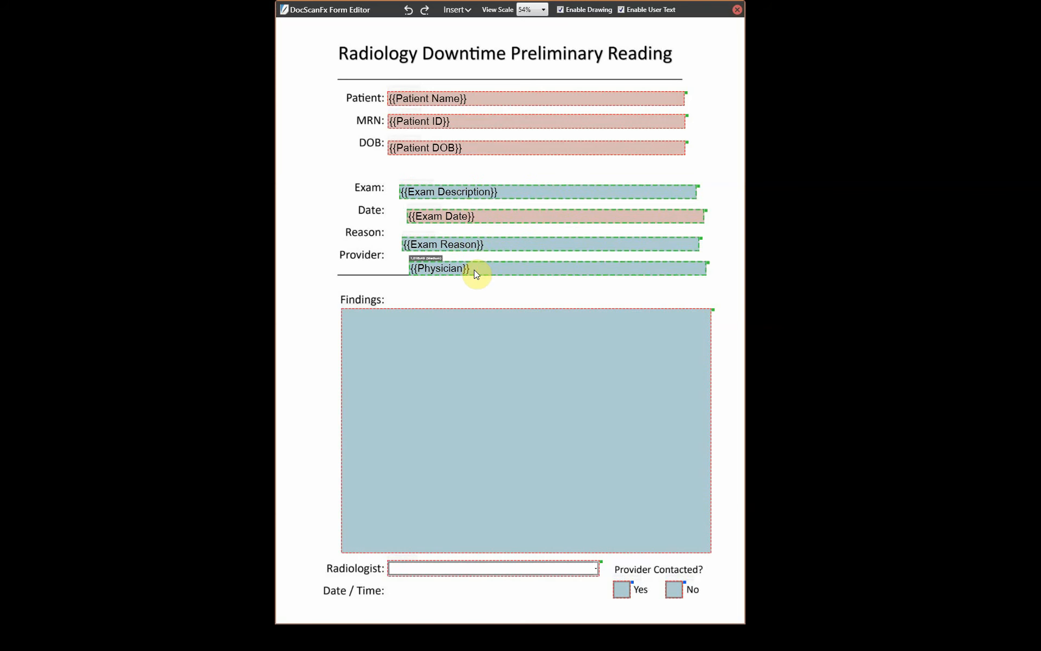
pyautogui.rightClick(474, 269)
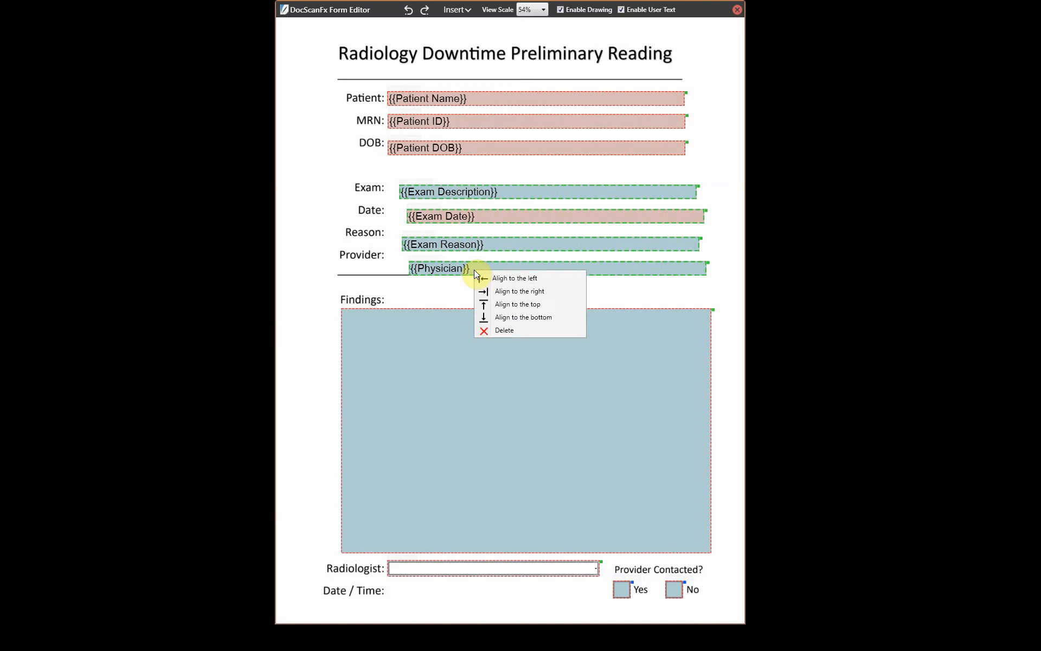
pyautogui.click(500, 275)
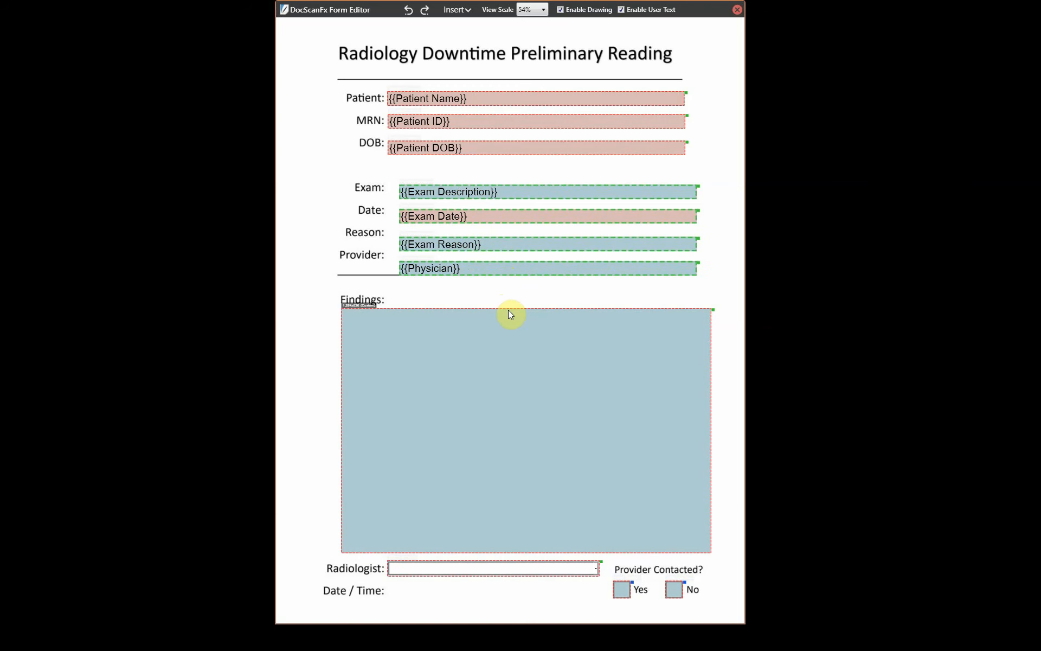
pyautogui.press('Up')
pyautogui.press('Up')
pyautogui.press('Up')
pyautogui.press('Up')
pyautogui.press('Up')
pyautogui.press('Up')
pyautogui.press('Up')
pyautogui.press('Up')
pyautogui.press('Up')
pyautogui.press('Up')
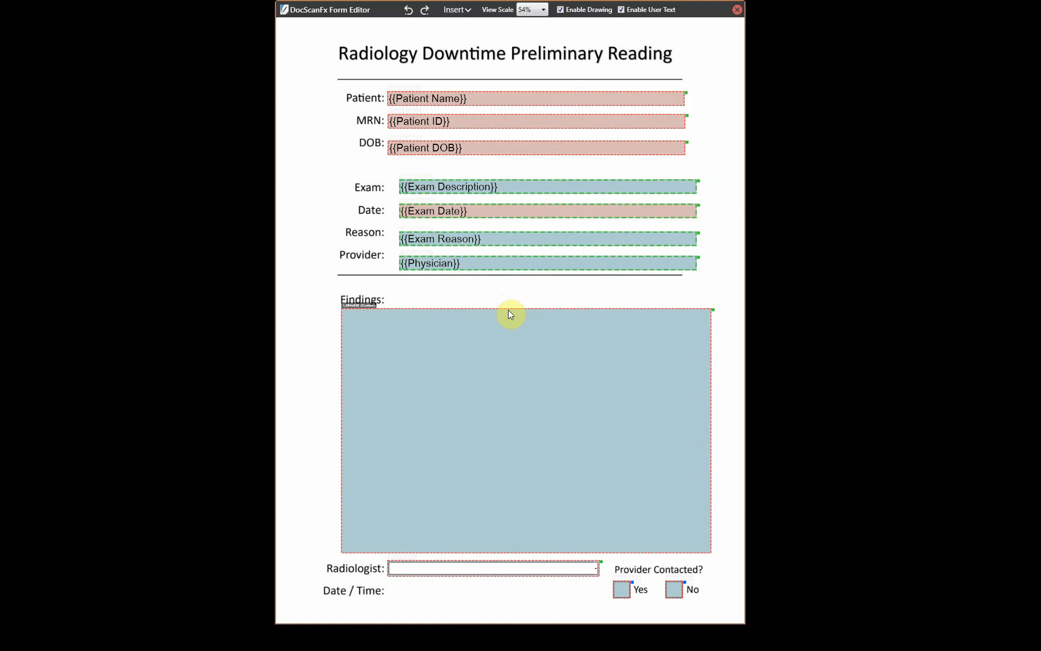
pyautogui.press('Left')
pyautogui.press('Left')
pyautogui.press('Left')
pyautogui.press('Left')
pyautogui.press('Left')
pyautogui.press('Left')
pyautogui.press('Left')
pyautogui.press('Left')
pyautogui.press('Left')
pyautogui.press('Left')
pyautogui.press('Left')
pyautogui.press('Left')
pyautogui.press('Left')
pyautogui.press('Left')
pyautogui.press('Left')
pyautogui.press('Left')
pyautogui.press('Left')
pyautogui.press('Left')
pyautogui.press('Left')
pyautogui.press('Left')
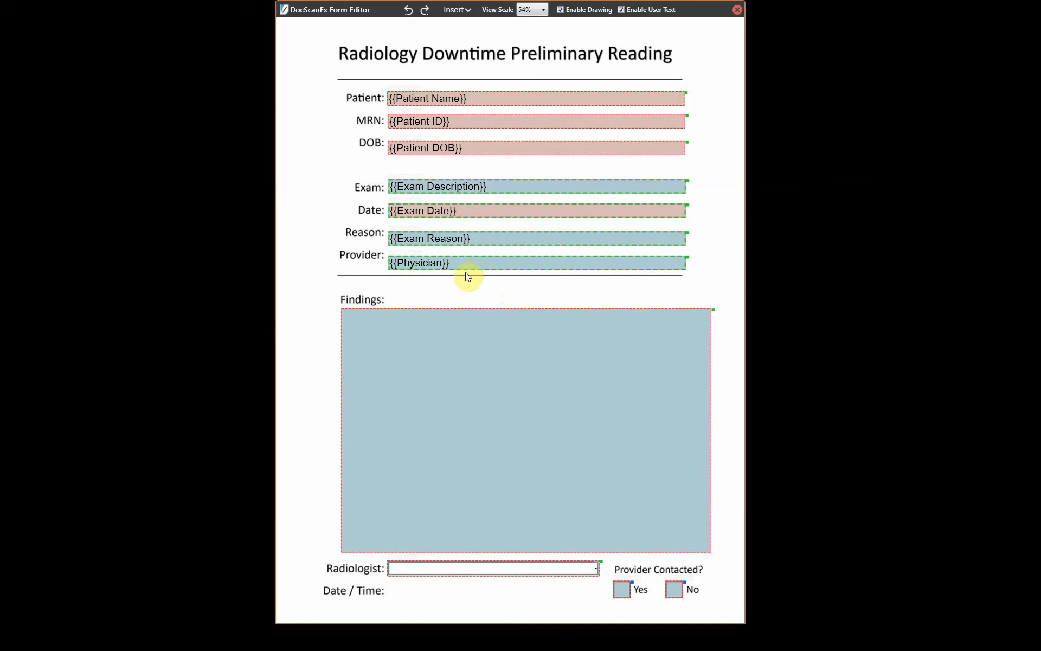
# - Raise the {{Exam Reason}} and {{Physician}} fields so they sit level with their labels
pyautogui.click(420, 240)
pyautogui.press('Up')
pyautogui.press('Up')
pyautogui.press('Up')
pyautogui.press('Up')
pyautogui.press('Up')
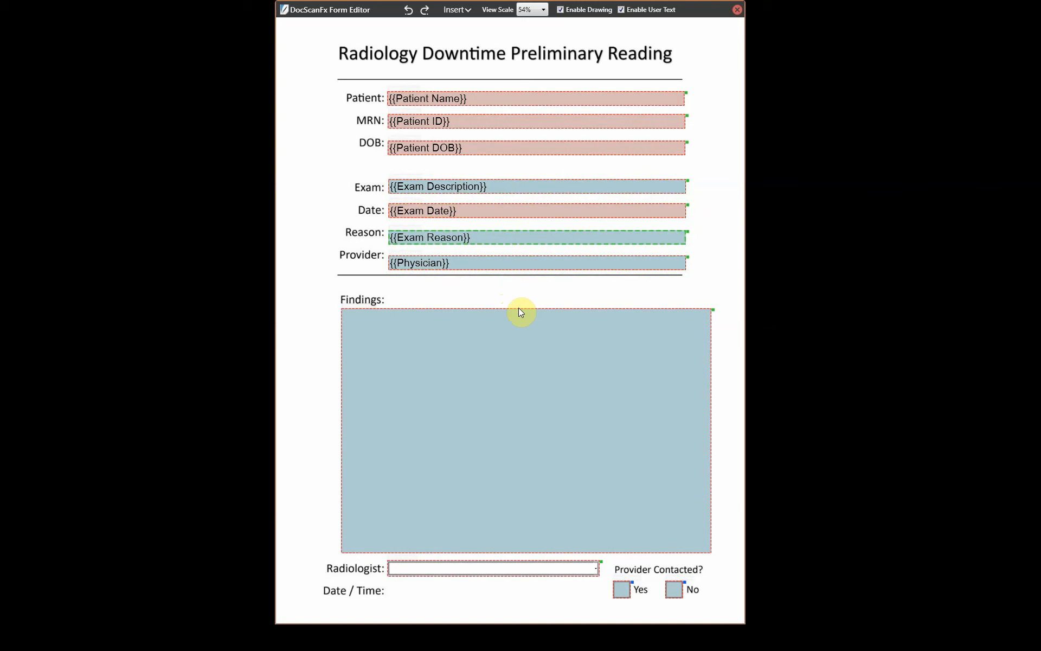
pyautogui.press('Up')
pyautogui.press('Up')
pyautogui.press('Up')
pyautogui.press('Up')
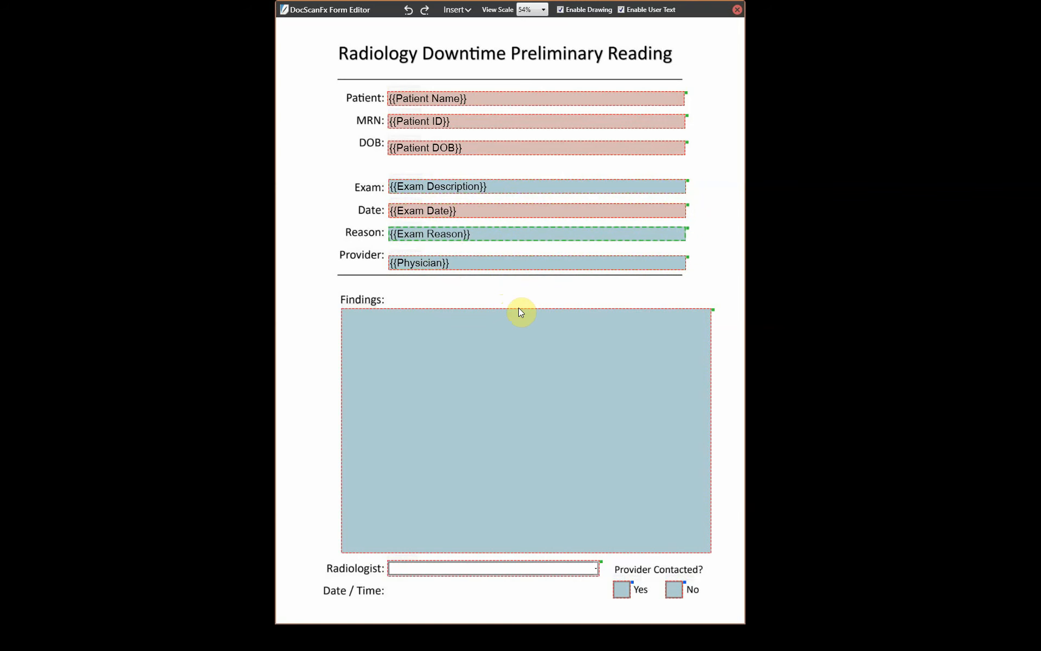
pyautogui.click(498, 260)
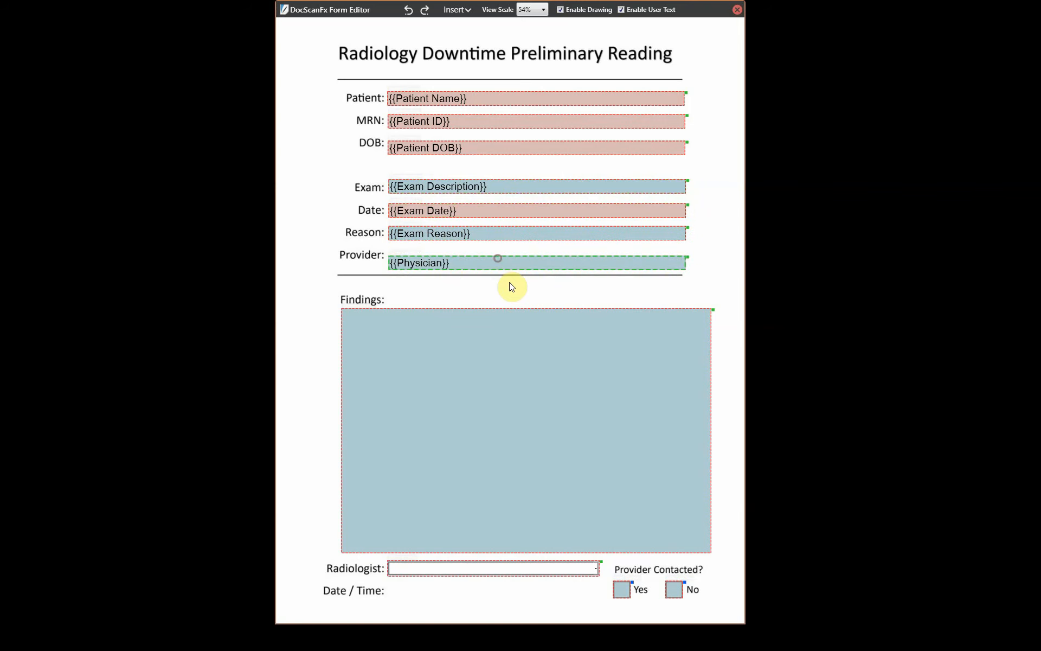
pyautogui.press('Up')
pyautogui.press('Up')
pyautogui.press('Up')
pyautogui.press('Up')
pyautogui.press('Up')
pyautogui.press('Up')
pyautogui.press('Up')
pyautogui.press('Up')
pyautogui.press('Up')
pyautogui.press('Up')
pyautogui.press('Up')
pyautogui.press('Up')
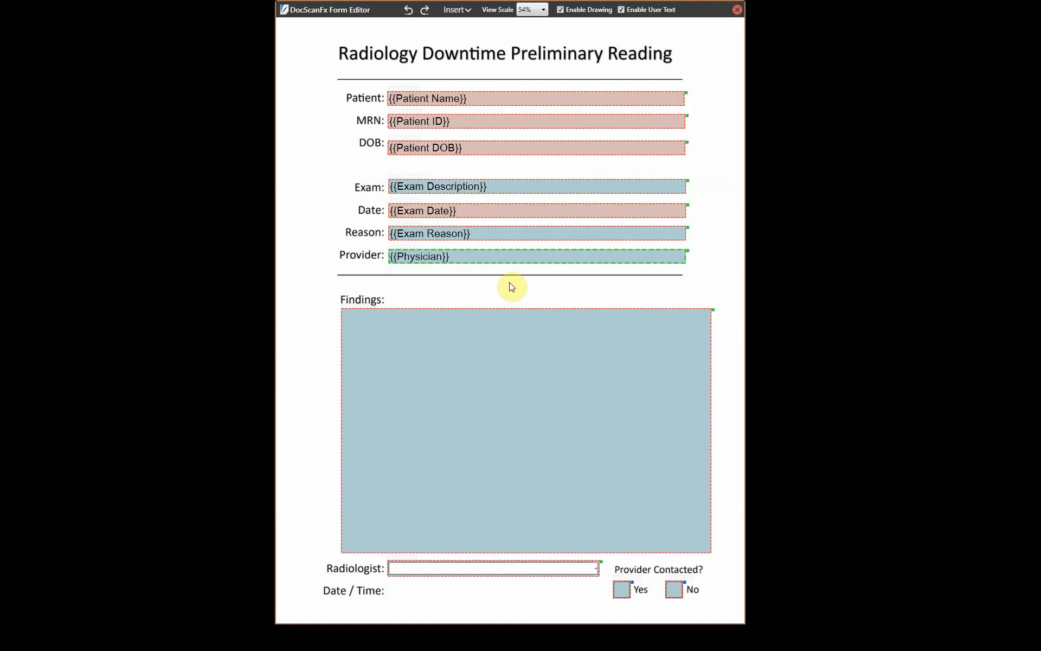
pyautogui.click(509, 282)
# - Add a medium one-line text field beside Date / Time, narrowed to end before Yes
pyautogui.rightClick(390, 589)
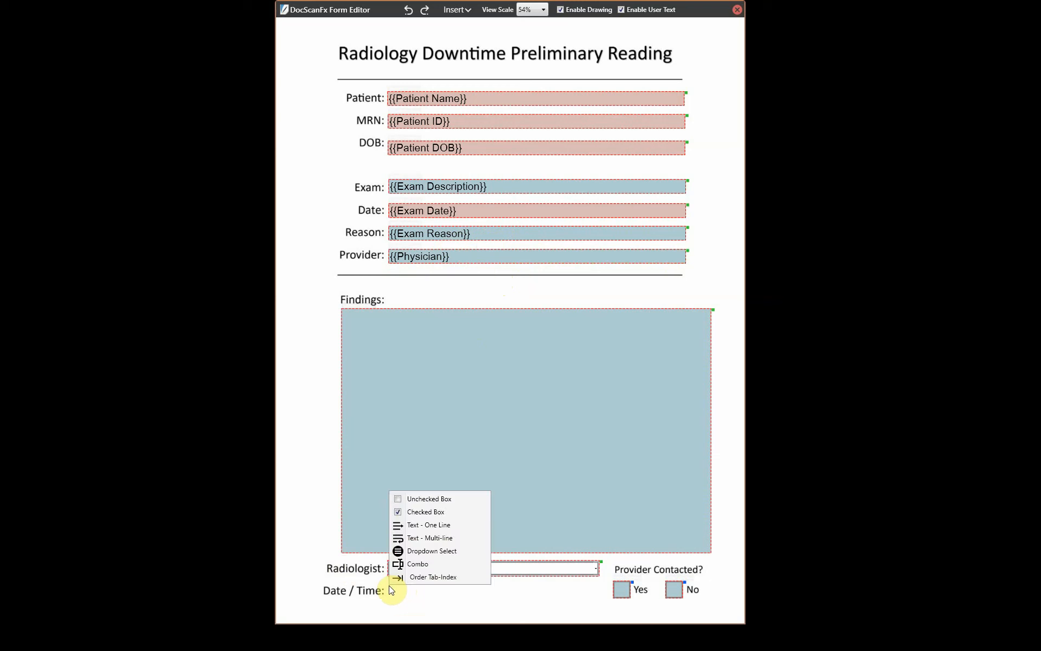
pyautogui.click(443, 525)
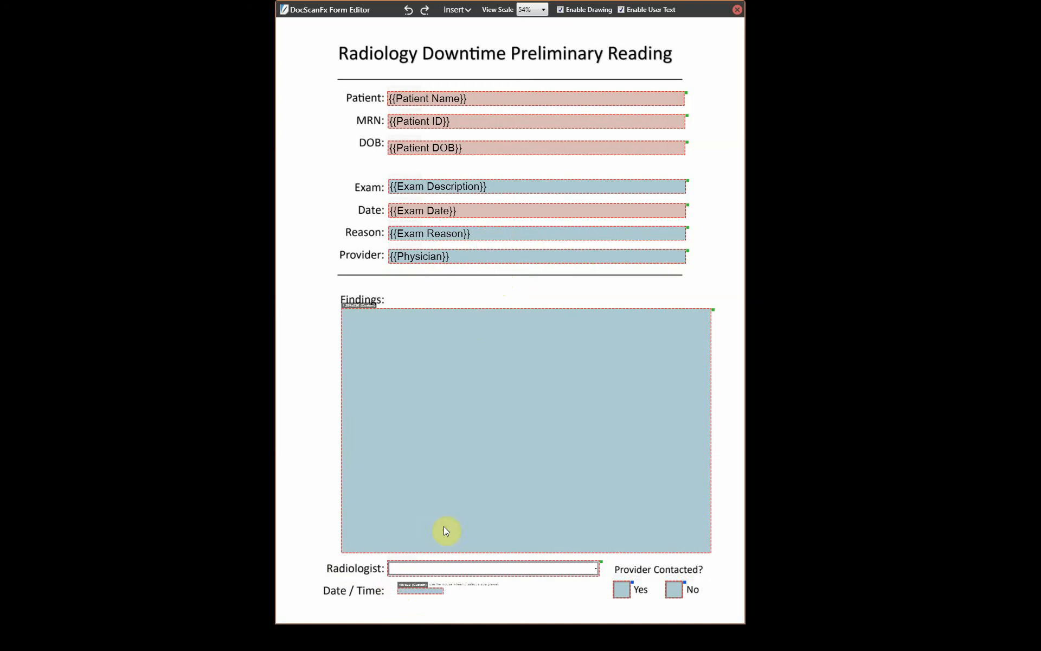
pyautogui.click(516, 586)
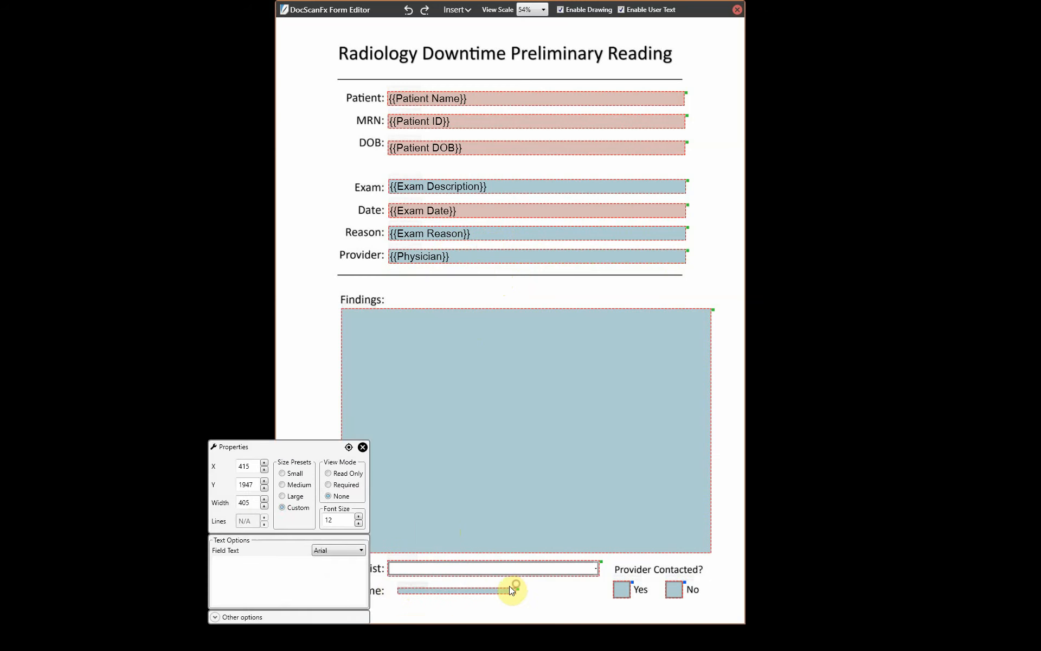
pyautogui.click(283, 484)
pyautogui.moveTo(291, 446); pyautogui.dragTo(242, 315)
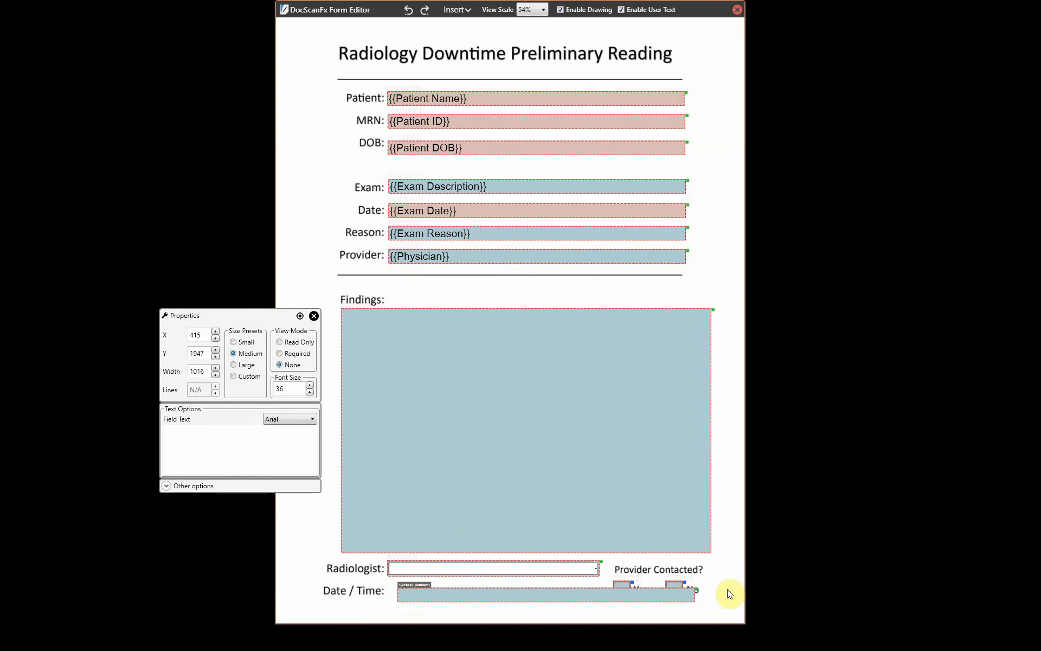
pyautogui.moveTo(695, 597); pyautogui.dragTo(608, 587)
pyautogui.click(547, 610)
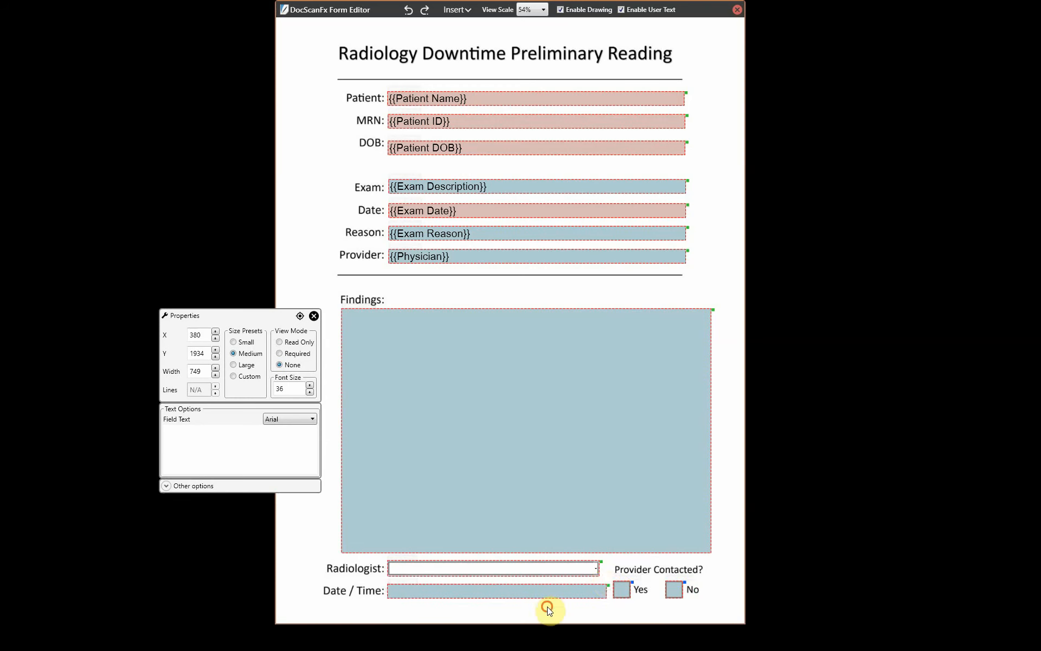
# - Align the Date / Time field's left edge with the Radiologist field
pyautogui.click(440, 568)
pyautogui.click(441, 592)
pyautogui.click(440, 592)
pyautogui.click(314, 315)
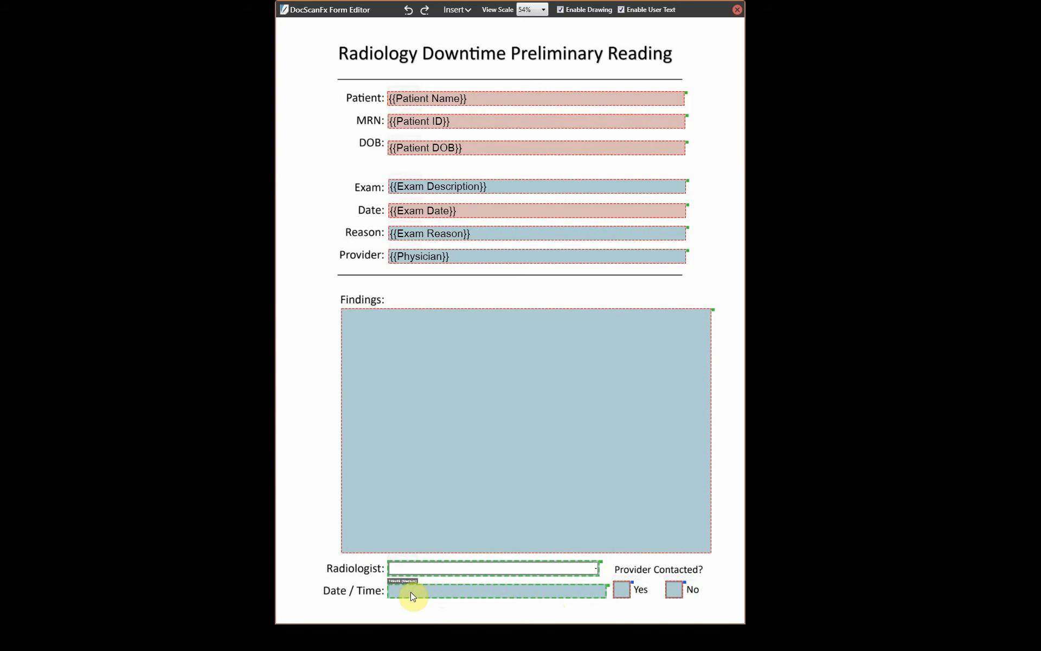
pyautogui.click(432, 592)
pyautogui.keyDown('ctrl'); pyautogui.click(429, 569); pyautogui.keyUp('ctrl')
pyautogui.rightClick(409, 568)
pyautogui.click(432, 576)
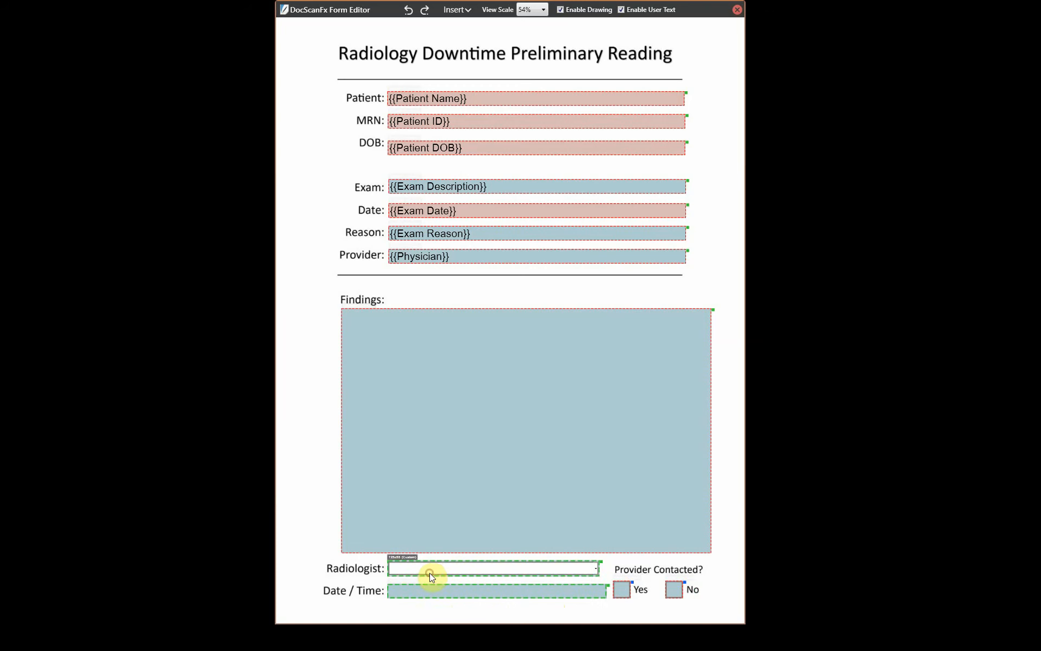
pyautogui.click(432, 610)
# - Set the Date / Time field text to {{NowMonth}}\{{NowDay}}\{{NowYear}} {{NowHour}}:{{NowMinute}}
pyautogui.doubleClick(437, 590)
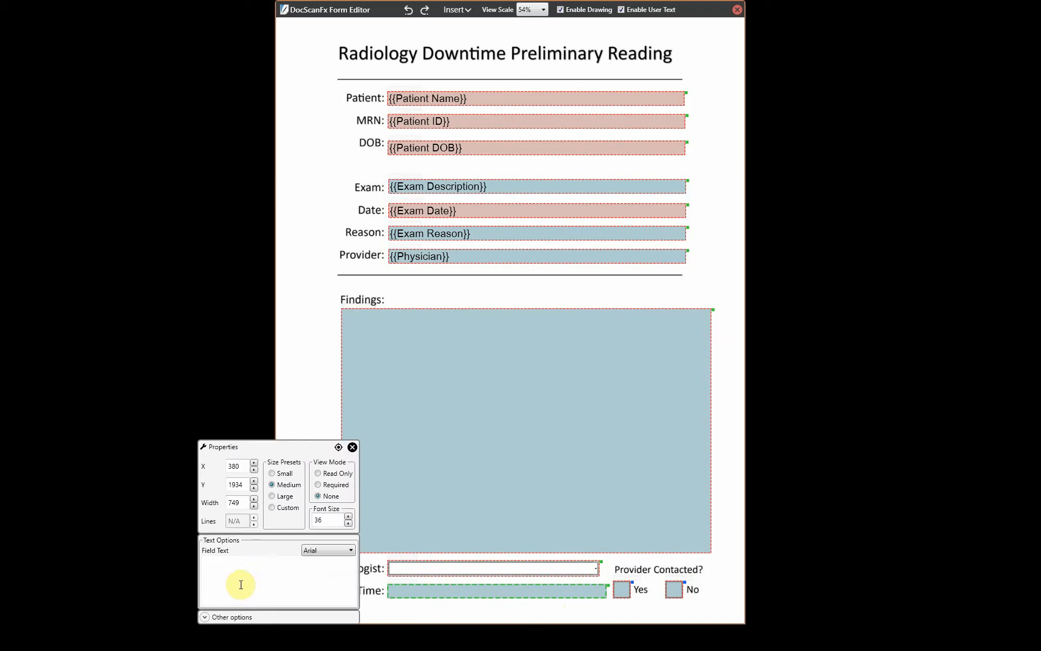
pyautogui.moveTo(259, 446); pyautogui.dragTo(449, 310)
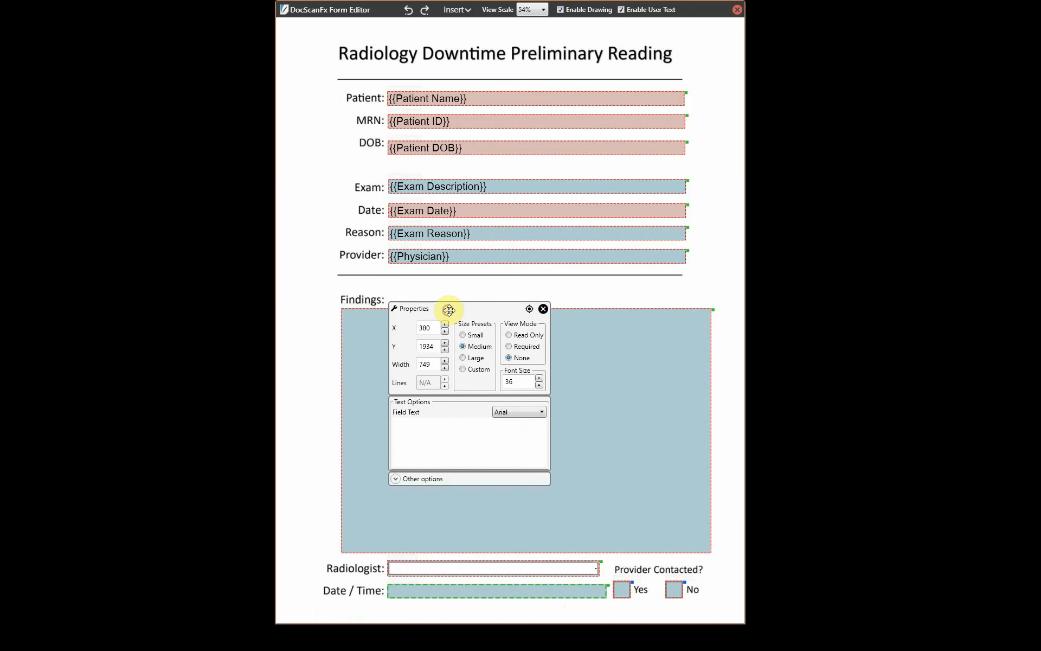
pyautogui.click(428, 440)
pyautogui.write('{')
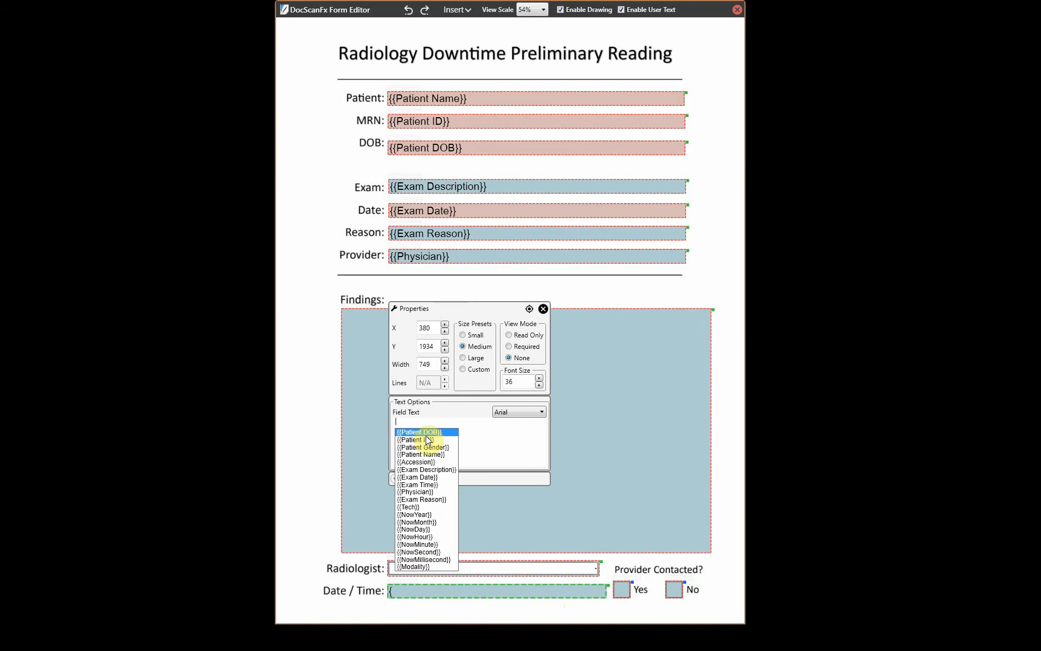
pyautogui.click(438, 521)
pyautogui.write('\\')
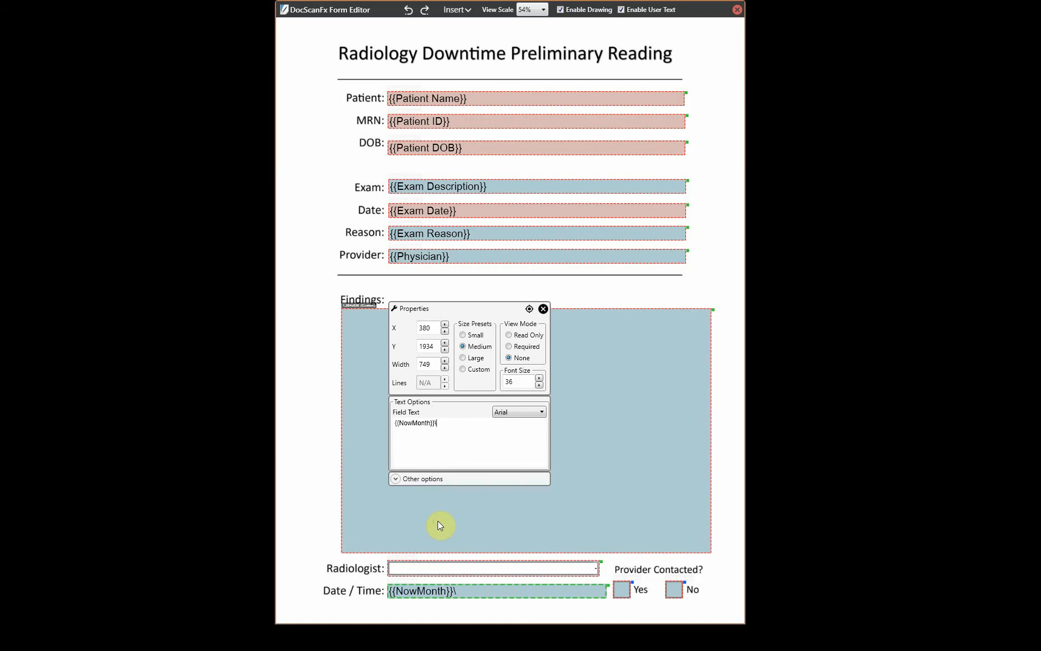
pyautogui.write('{')
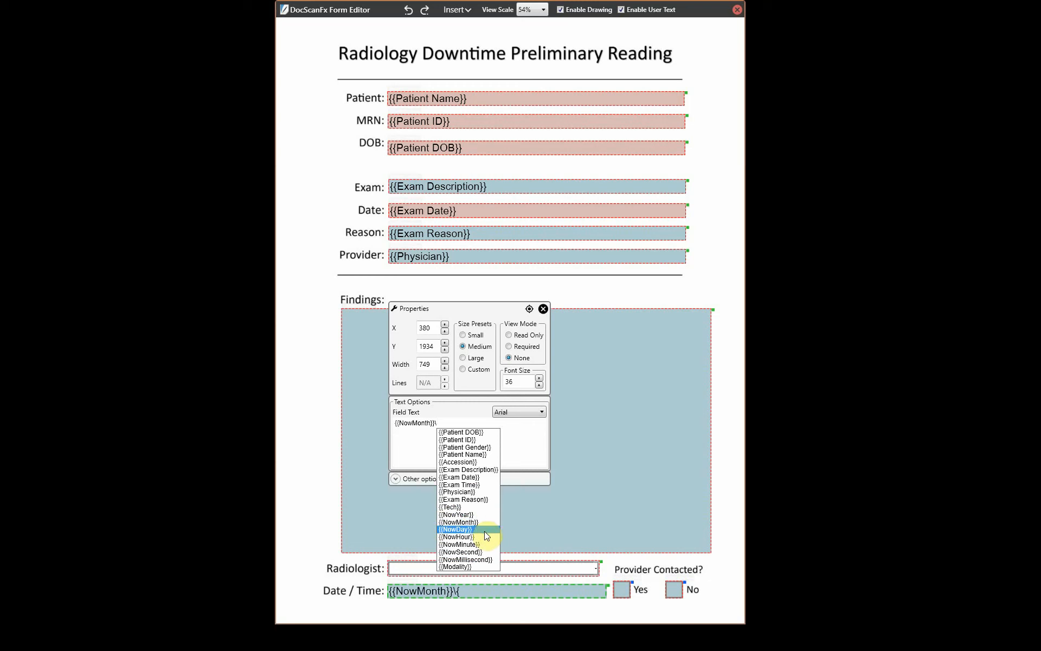
pyautogui.click(483, 531)
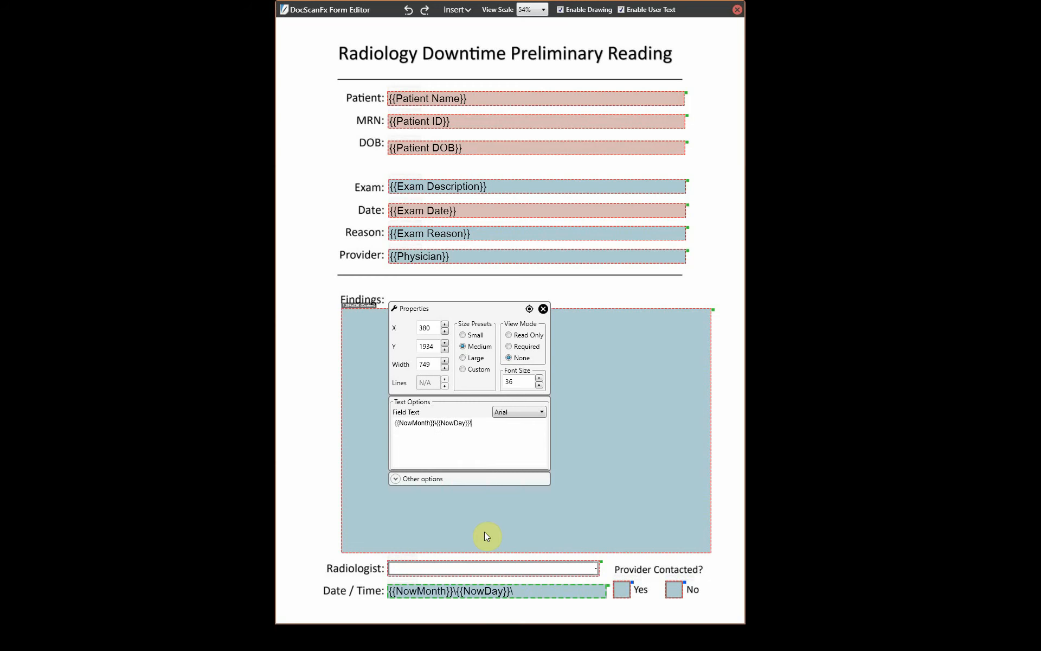
pyautogui.write('\\{')
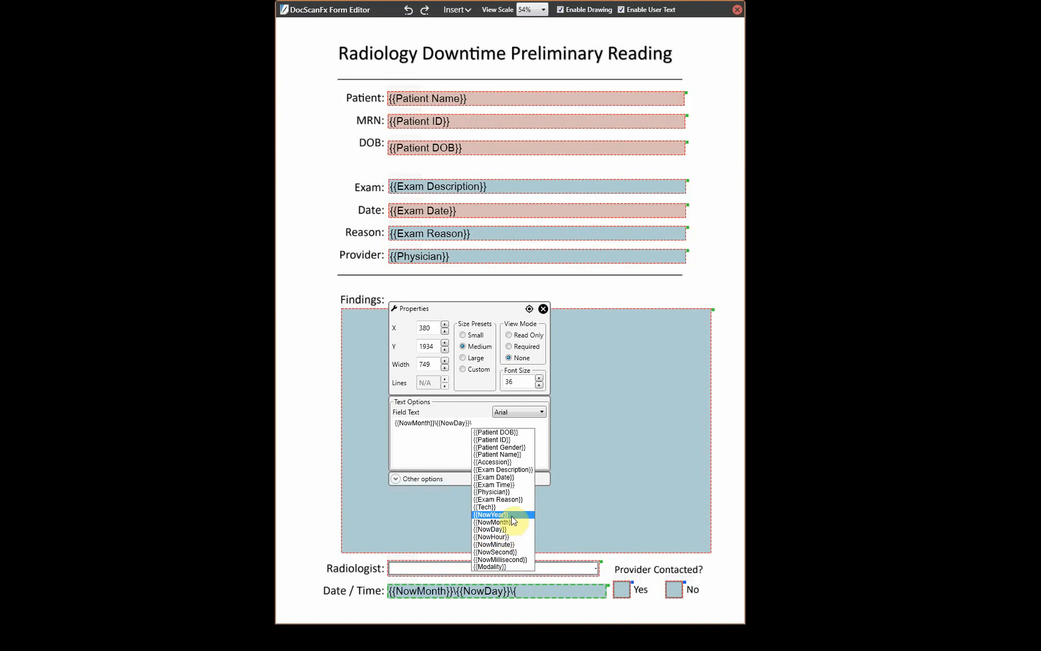
pyautogui.click(512, 516)
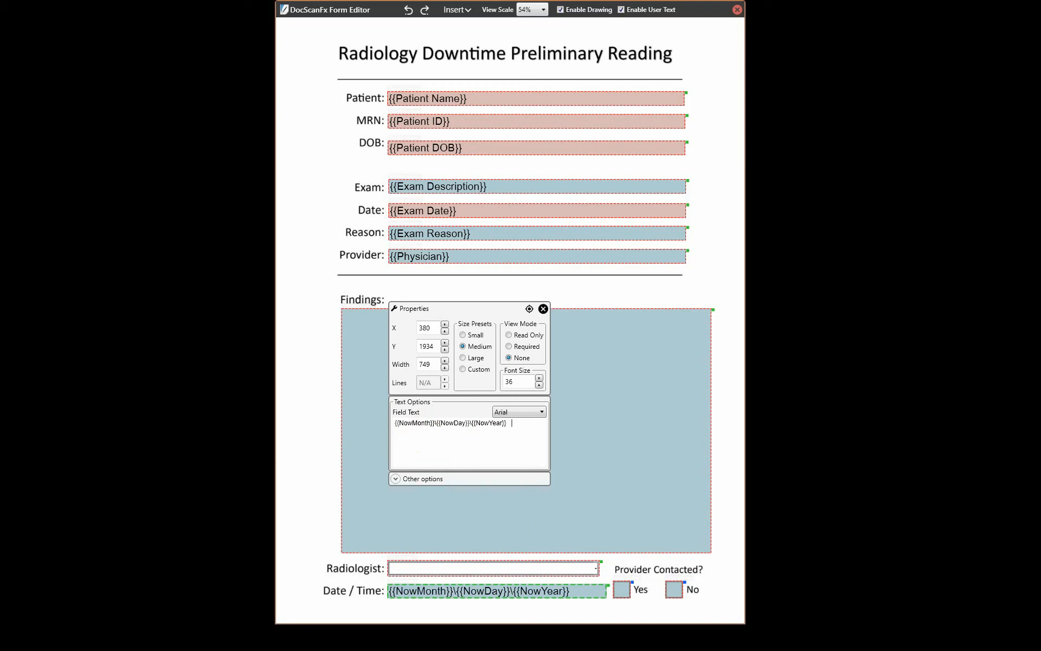
pyautogui.write('{')
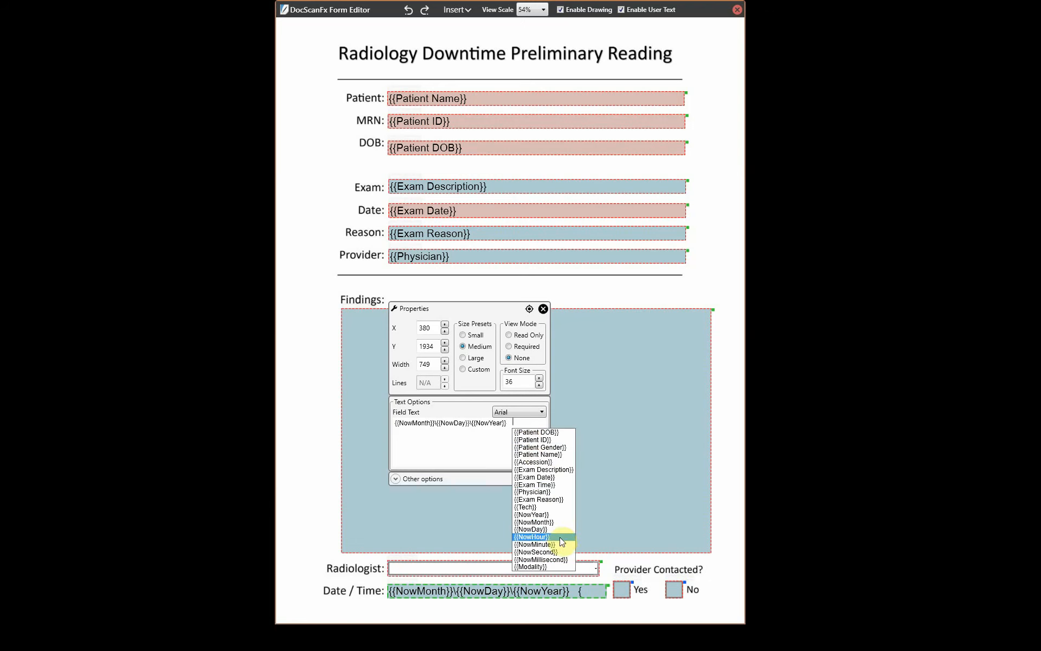
pyautogui.click(560, 537)
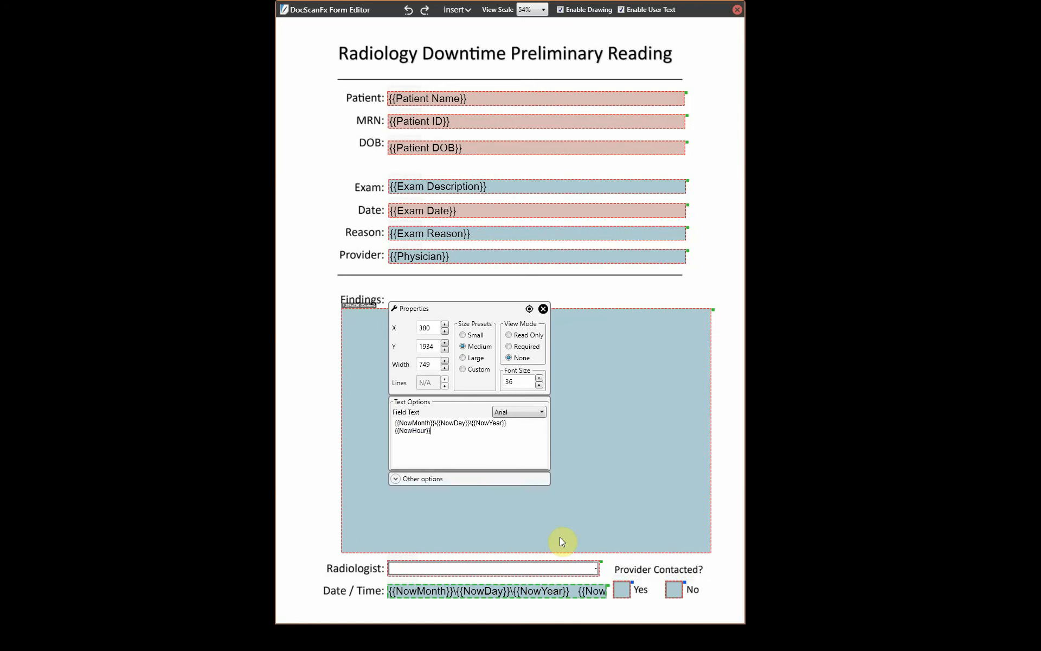
pyautogui.write(':{')
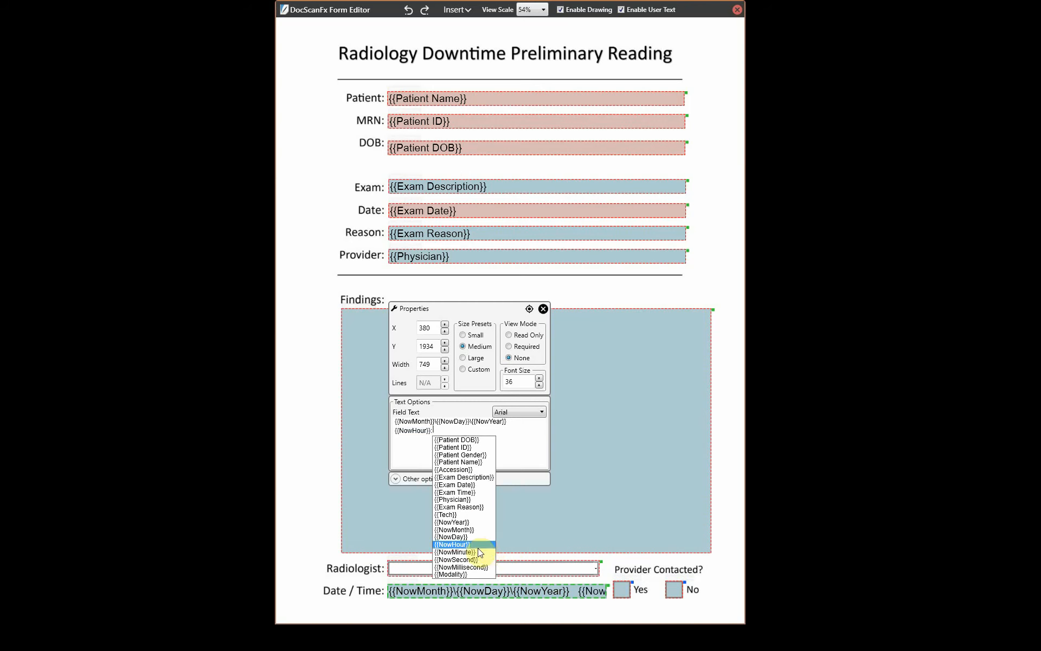
pyautogui.click(471, 552)
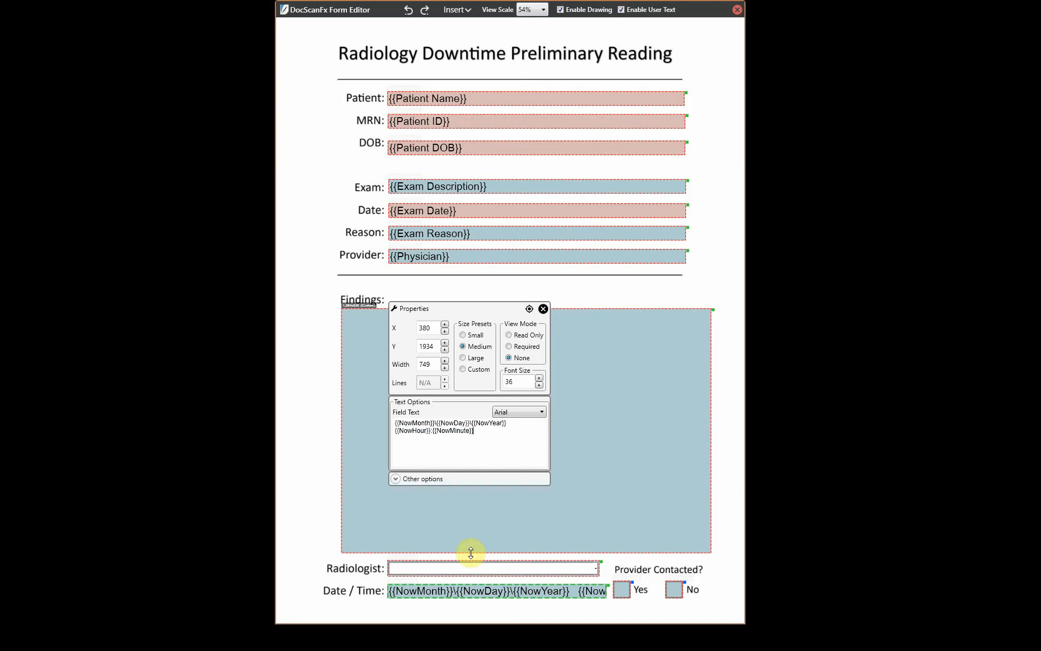
# - Lower the Date / Time field's font size to 32 and close its properties
pyautogui.click(540, 384)
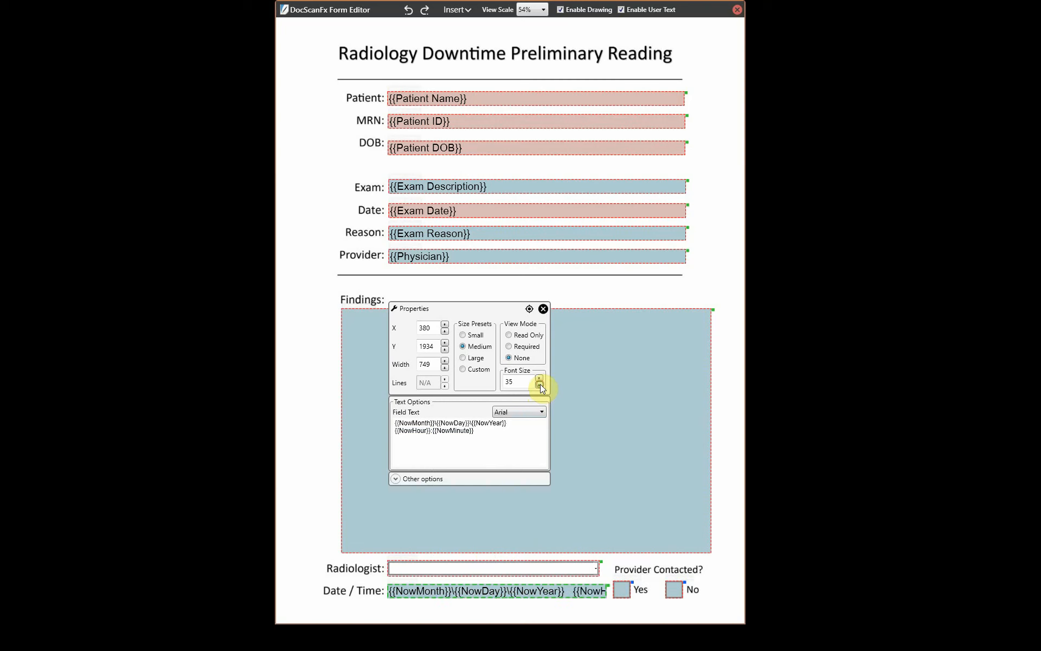
pyautogui.click(540, 384)
pyautogui.click(540, 384)
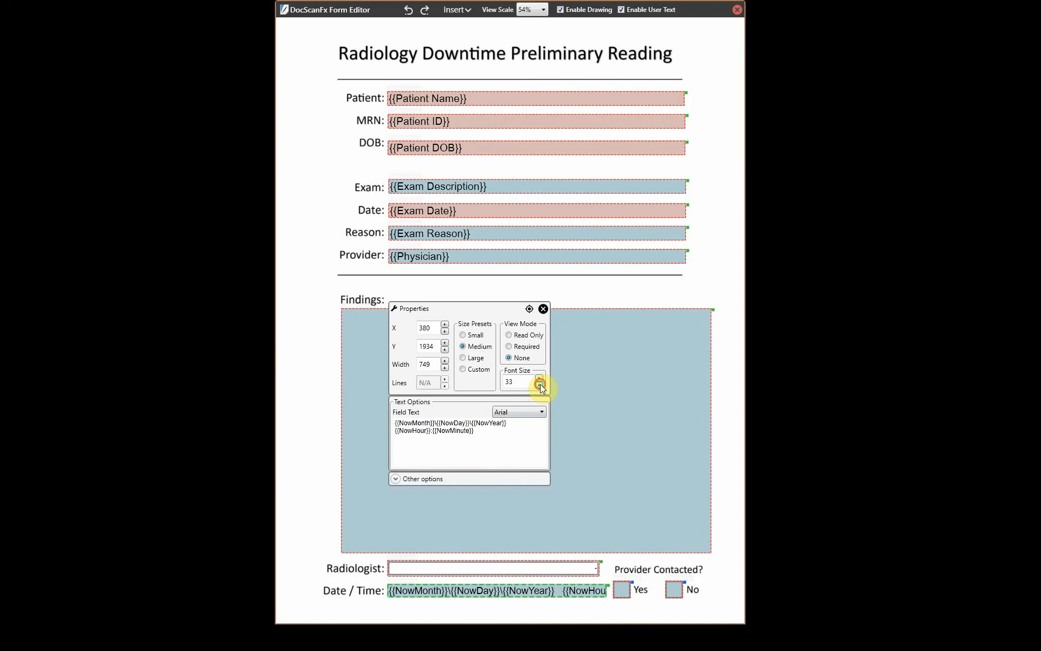
pyautogui.click(540, 384)
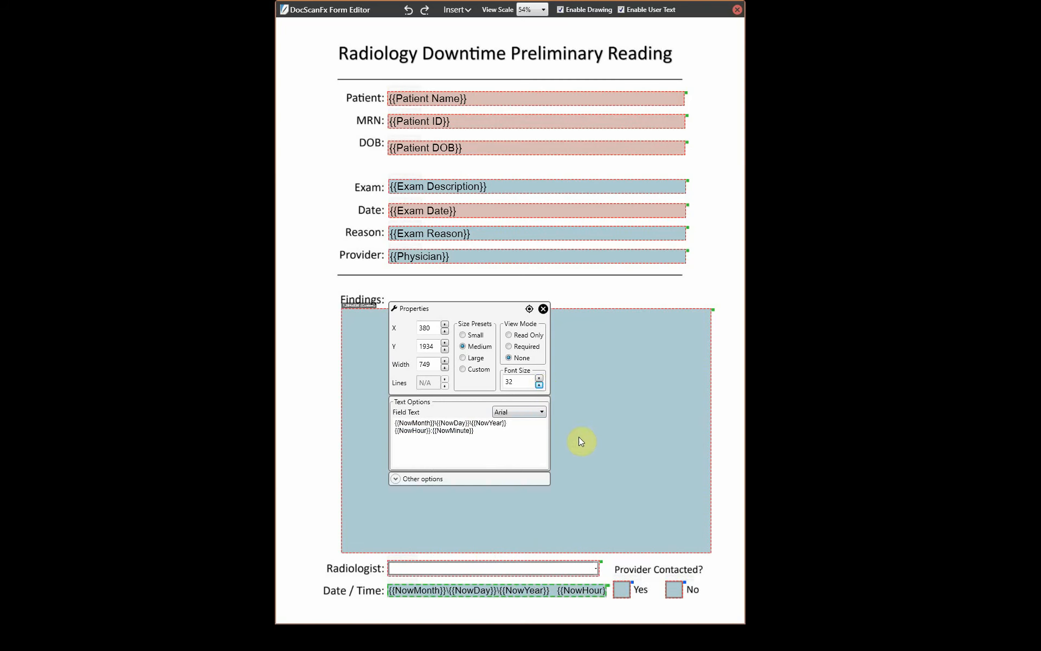
pyautogui.click(543, 312)
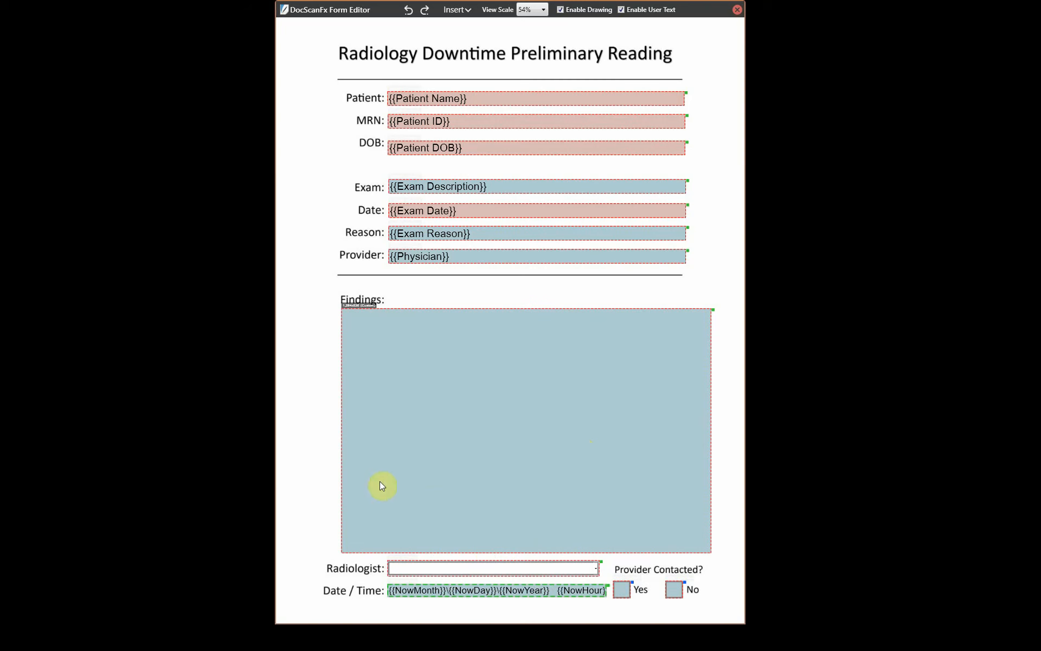
# - Save the edited reading form as template v2
pyautogui.doubleClick(486, 591)
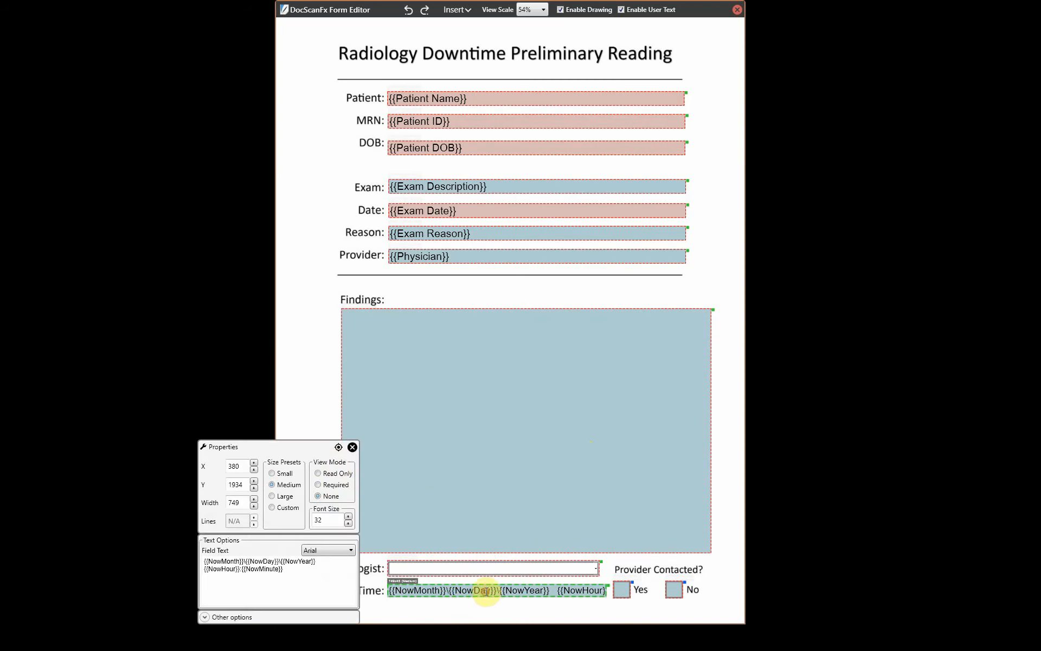
pyautogui.click(352, 447)
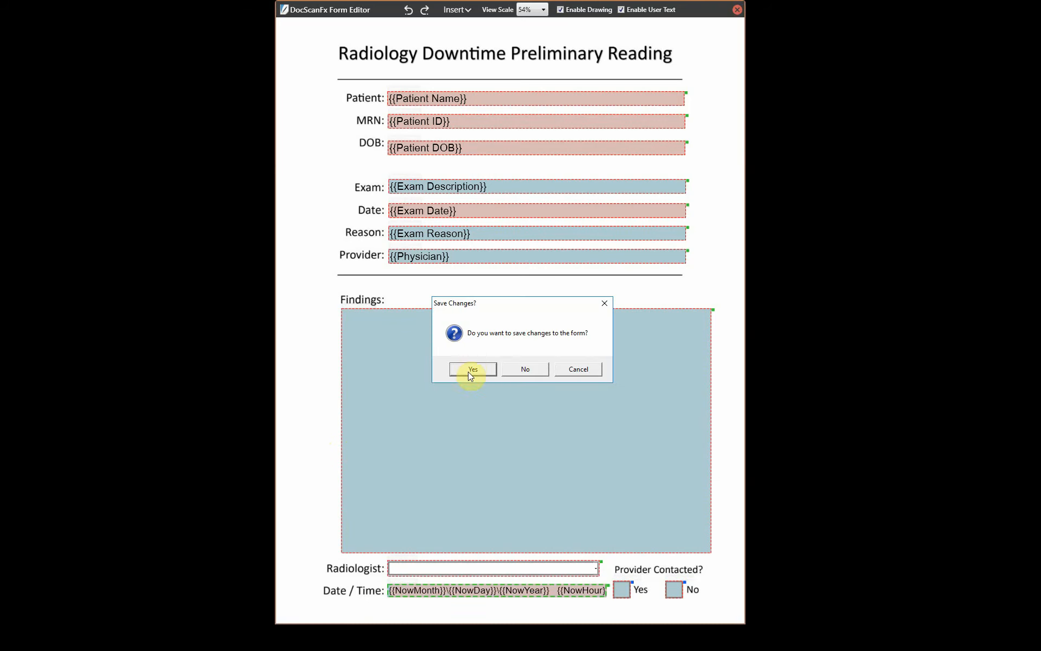
pyautogui.click(470, 369)
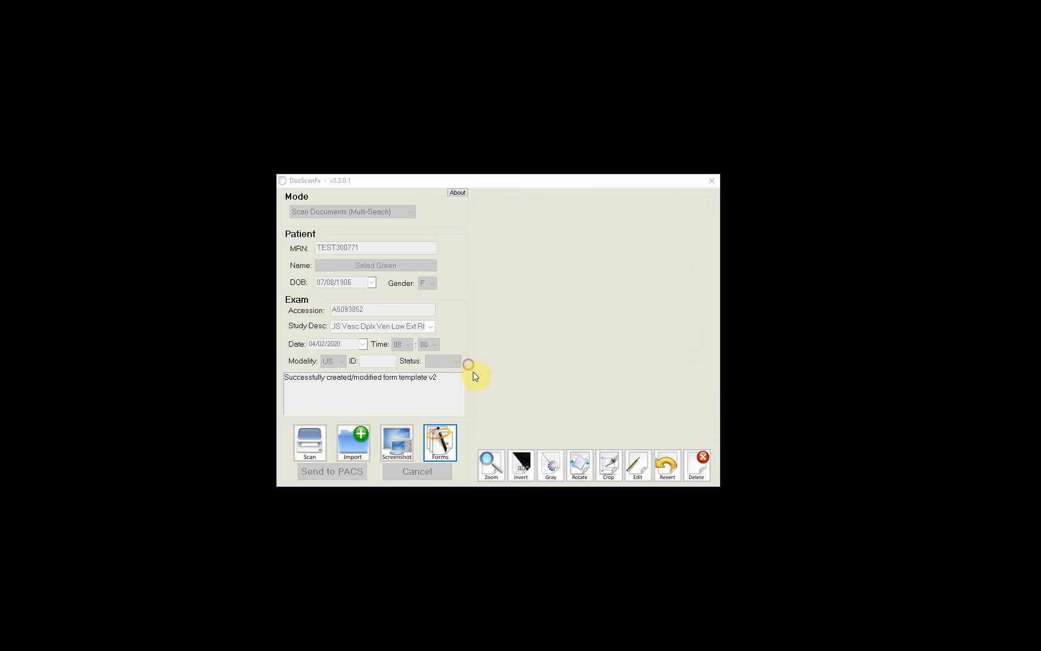
pyautogui.click(442, 445)
# - In the filled radiology form, shorten Exam to 'US Vasc Dplx Ven', fix Reason's comma spacing, type 'ff' in Findings
pyautogui.click(534, 271)
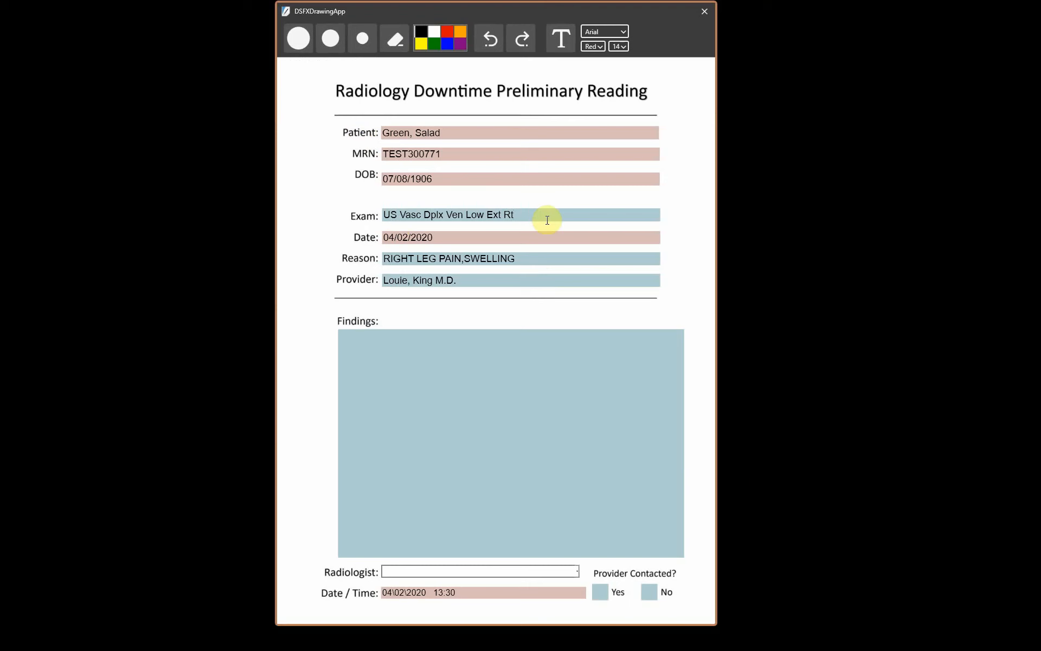
pyautogui.press('BackSpace')
pyautogui.press('BackSpace')
pyautogui.press('BackSpace')
pyautogui.press('BackSpace')
pyautogui.press('BackSpace')
pyautogui.press('BackSpace')
pyautogui.press('BackSpace')
pyautogui.press('BackSpace')
pyautogui.press('BackSpace')
pyautogui.press('BackSpace')
pyautogui.write('n')
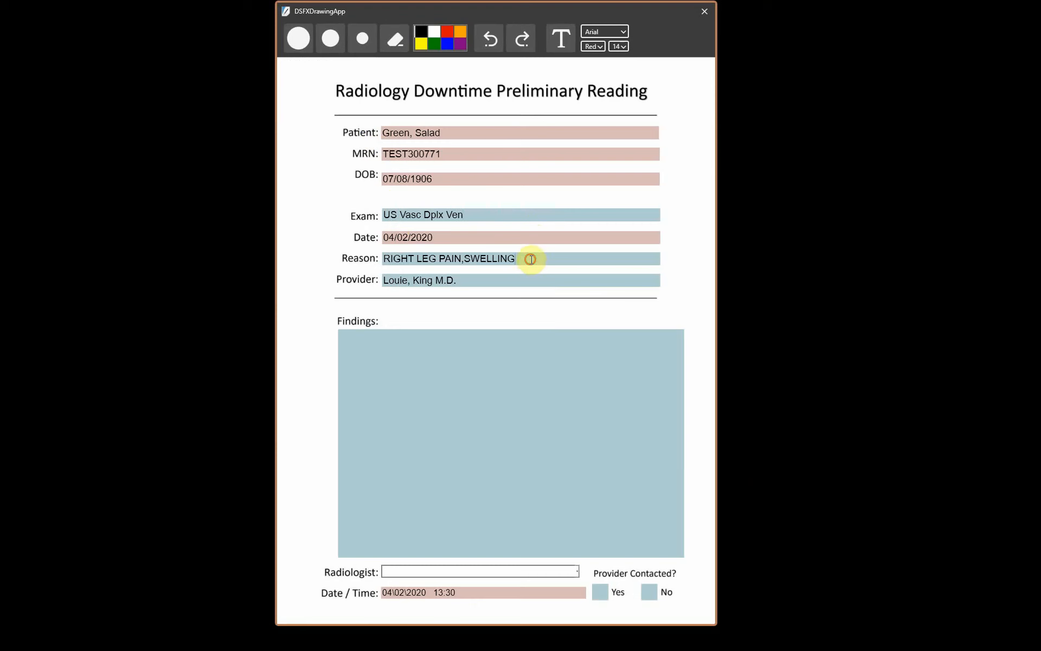
pyautogui.click(465, 259)
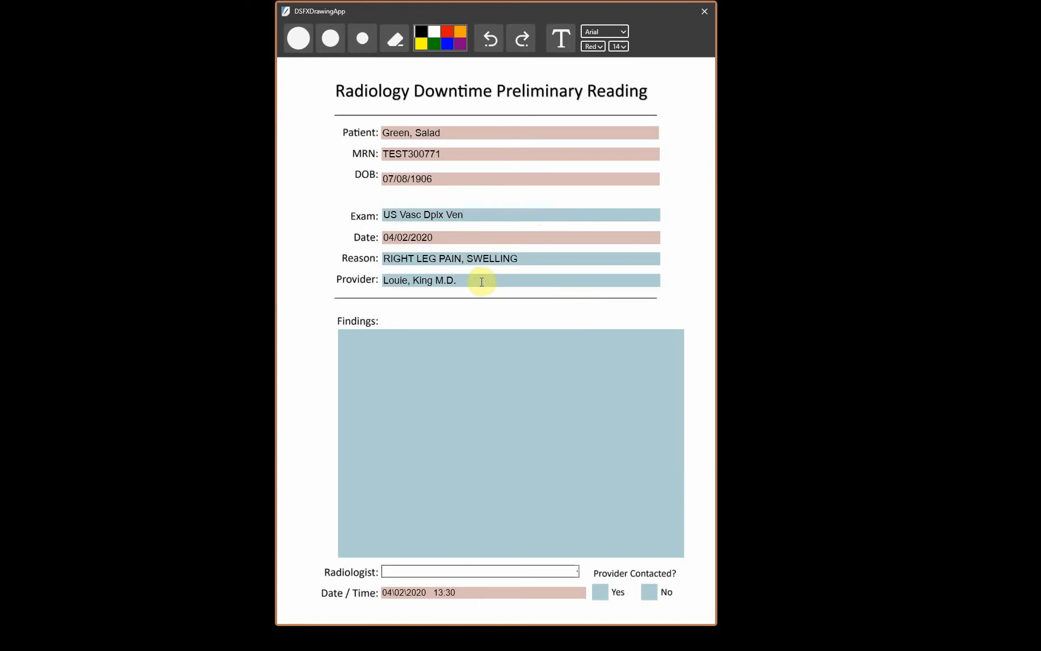
pyautogui.click(480, 282)
pyautogui.click(481, 353)
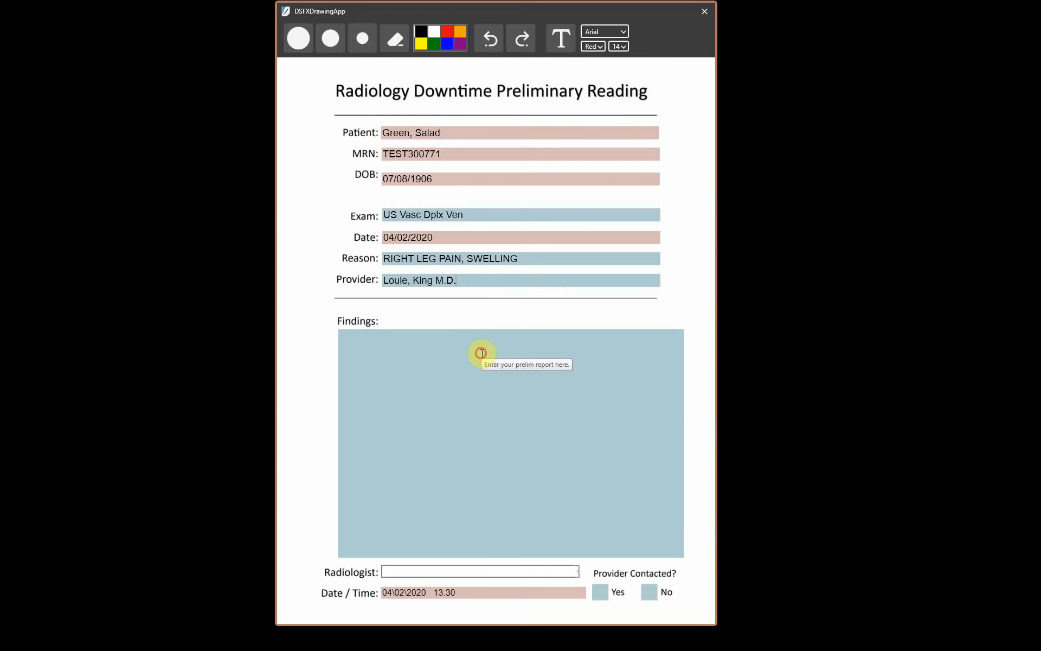
pyautogui.write('ffff')
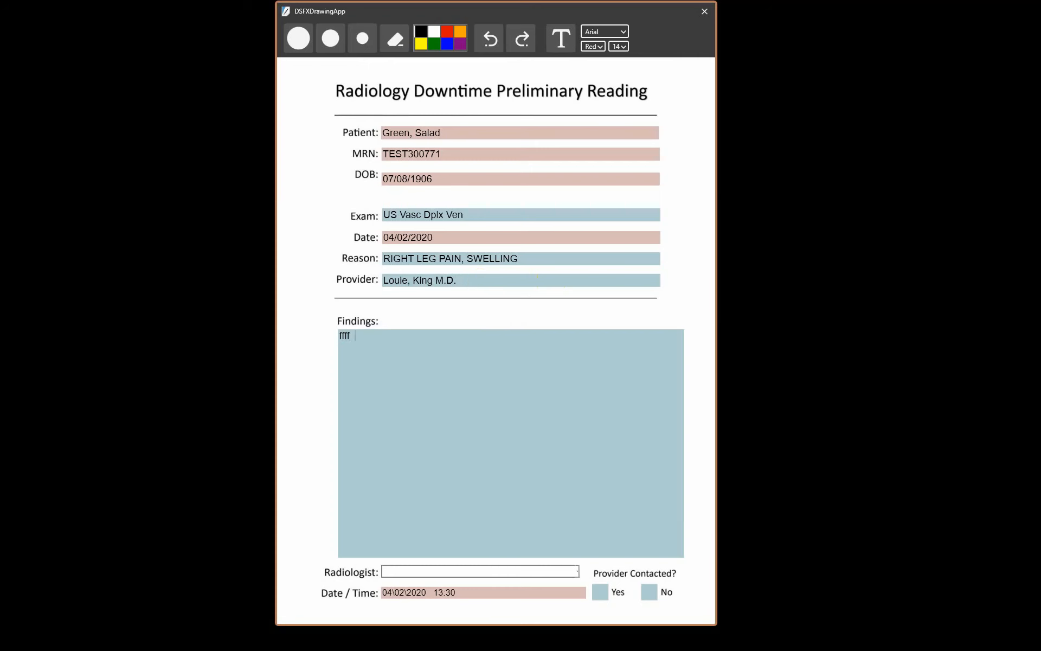